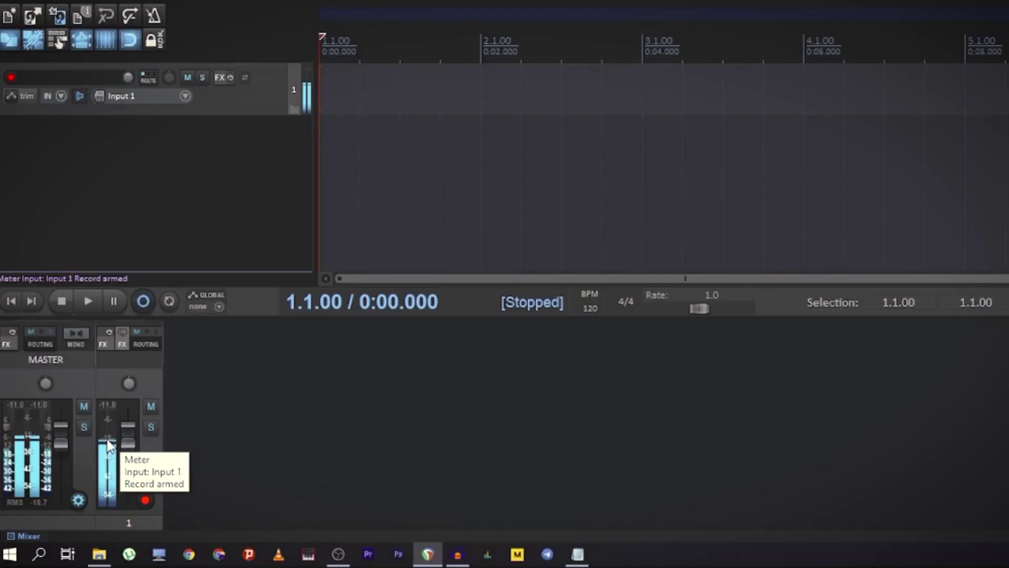
- Reset track 1's volume fader to its default level and clear the master track's peak indicator
{"action": "mouse_move", "coordinate": [127, 438]}
{"action": "left_mouse_down"}
{"action": "mouse_move", "coordinate": [127, 413]}
{"action": "mouse_move", "coordinate": [127, 434]}
{"action": "left_mouse_up"}
{"action": "double_click", "coordinate": [127, 432]}
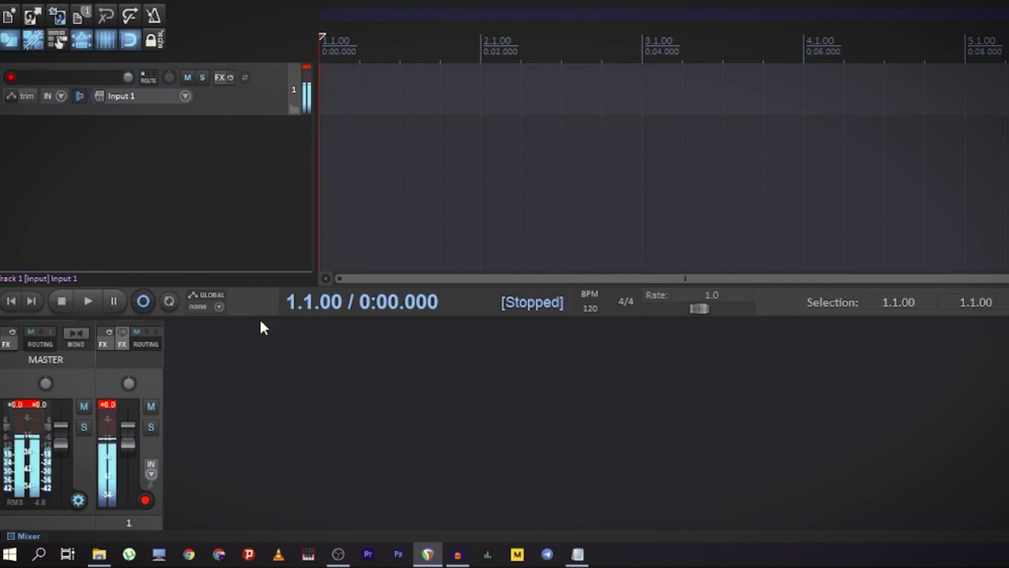
{"action": "left_click", "coordinate": [41, 405]}
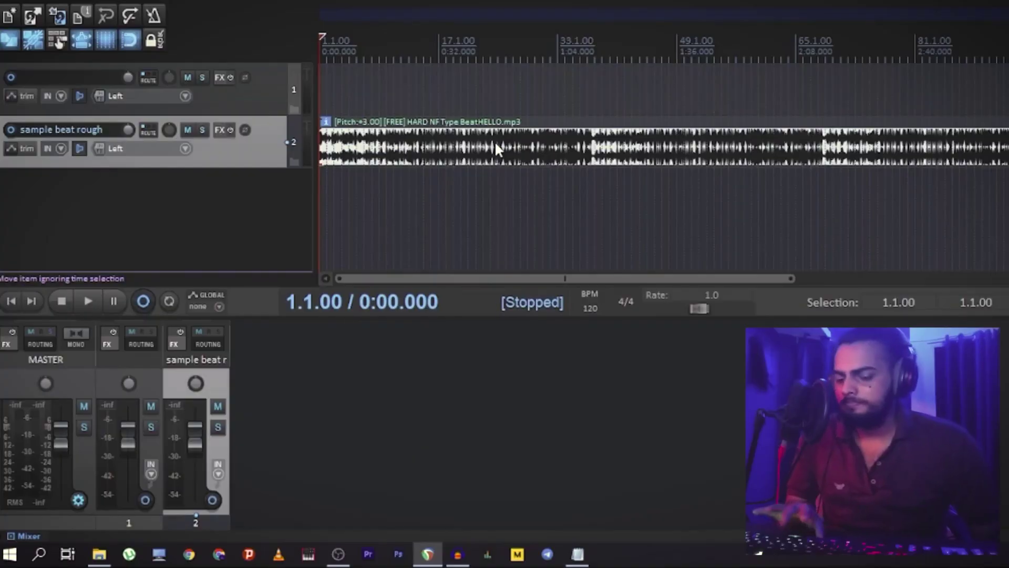
- Play back the sample beat rough track from the start to check its level, and stop playback
{"action": "key", "text": "space"}
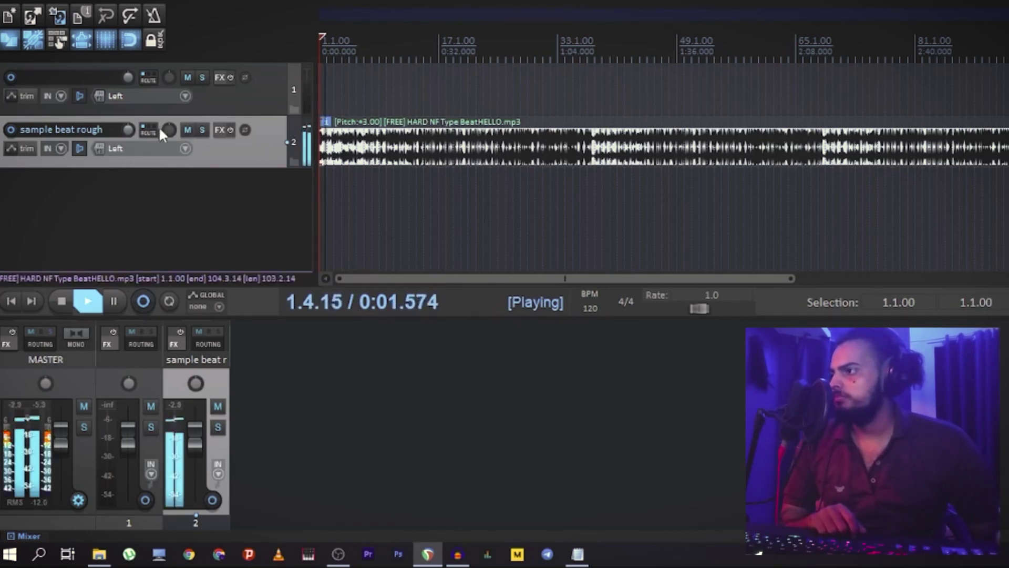
{"action": "mouse_move", "coordinate": [129, 127]}
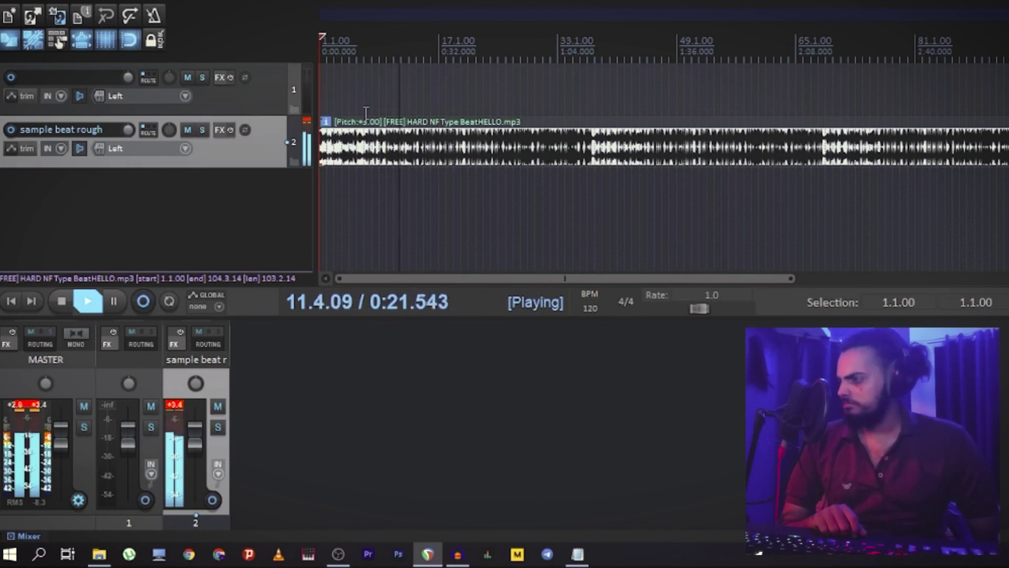
{"action": "key", "text": "space"}
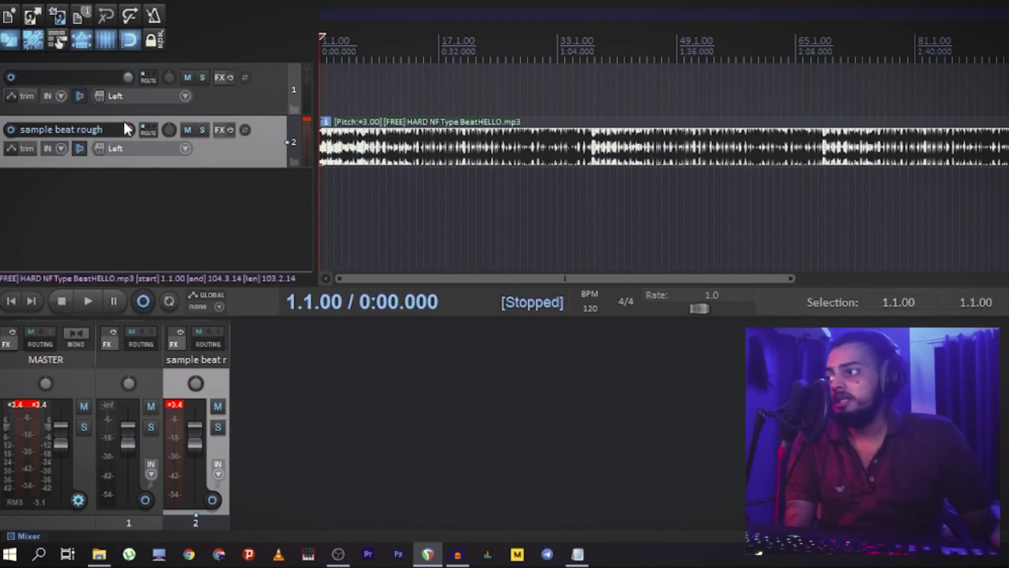
- Lower the volume of the sample beat rough track to about -7 dB
{"action": "left_click_drag", "start_coordinate": [128, 130], "coordinate": [128, 147]}
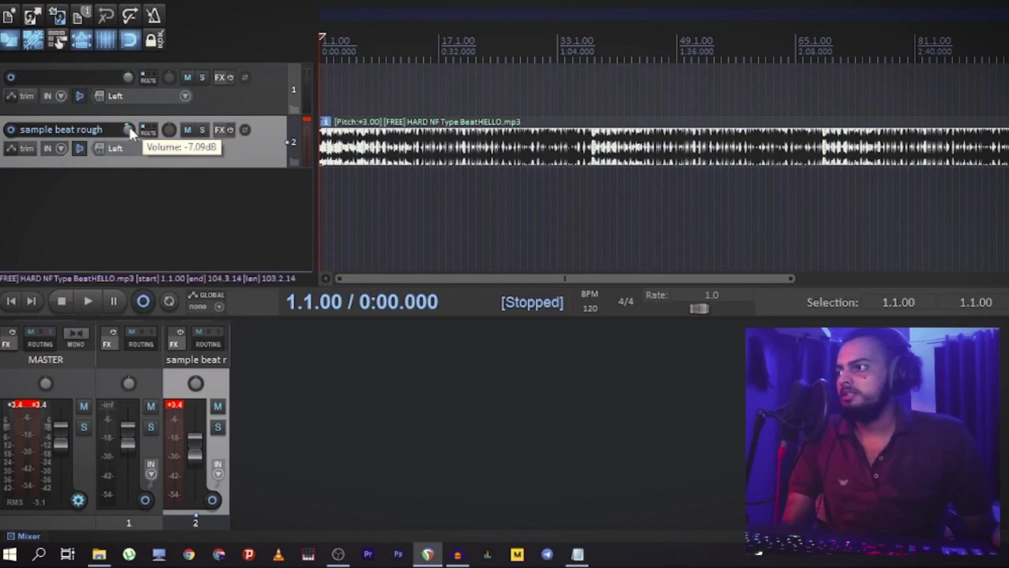
{"action": "left_click", "coordinate": [422, 187]}
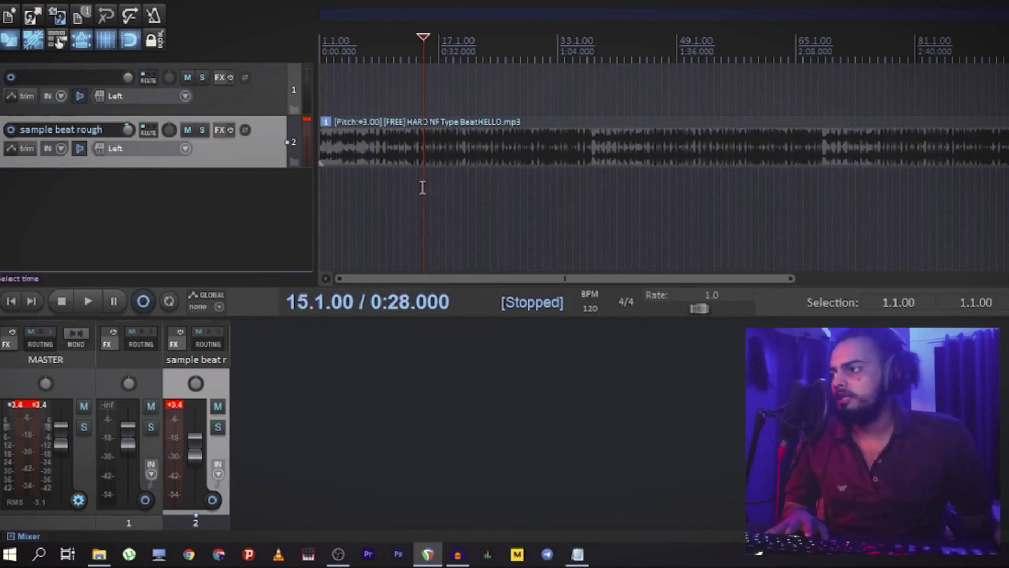
{"action": "left_click_drag", "start_coordinate": [130, 128], "coordinate": [129, 135]}
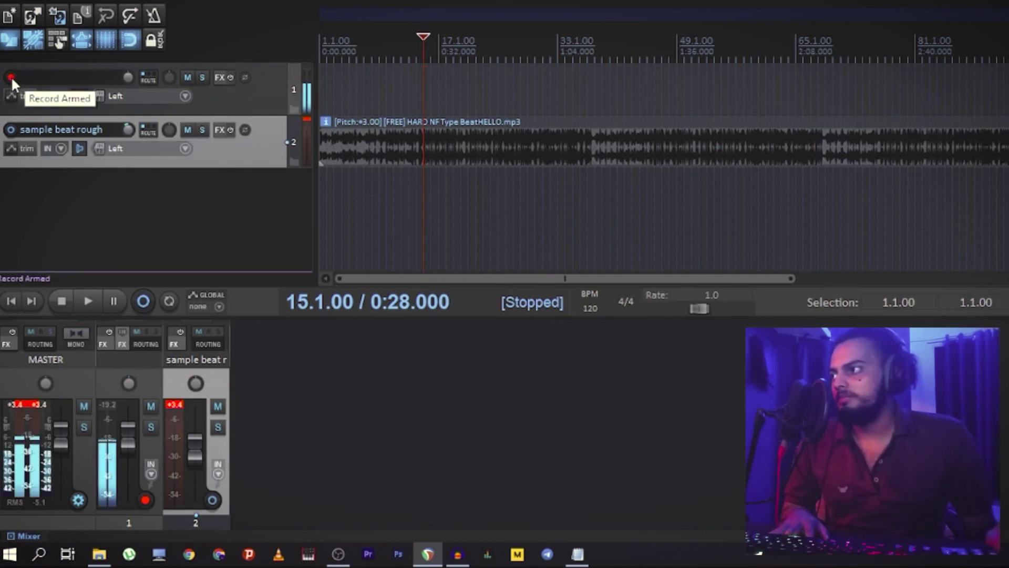
- Add the ReaEQ (Cockos) plugin to track 1's effect chain
{"action": "left_click", "coordinate": [402, 90]}
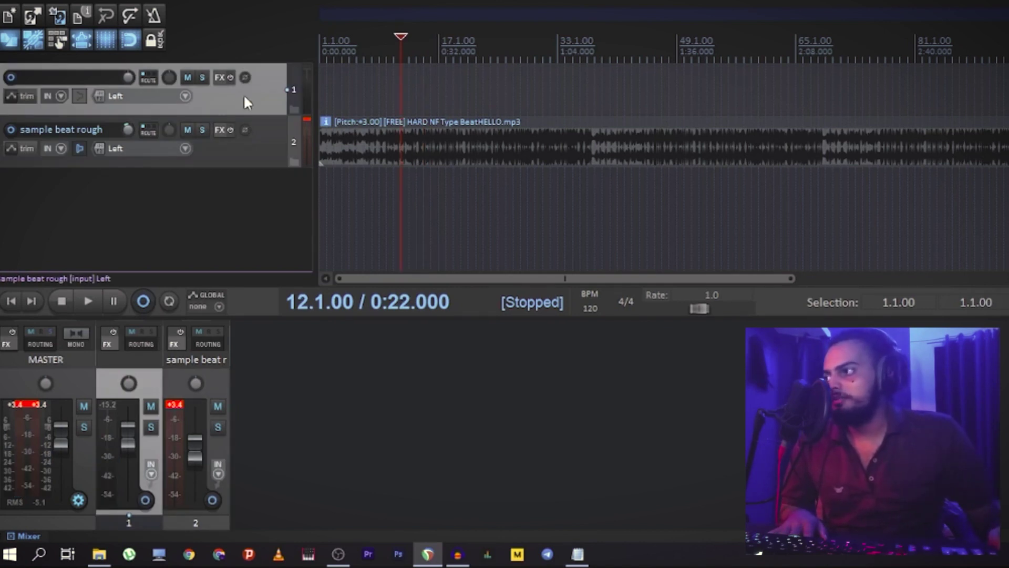
{"action": "left_click", "coordinate": [221, 77]}
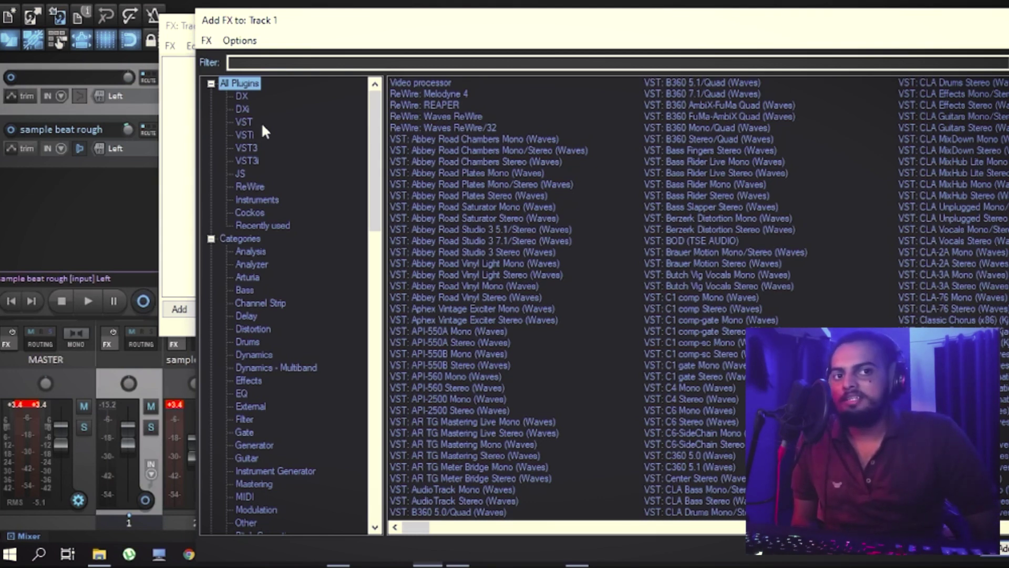
{"action": "left_click", "coordinate": [270, 63]}
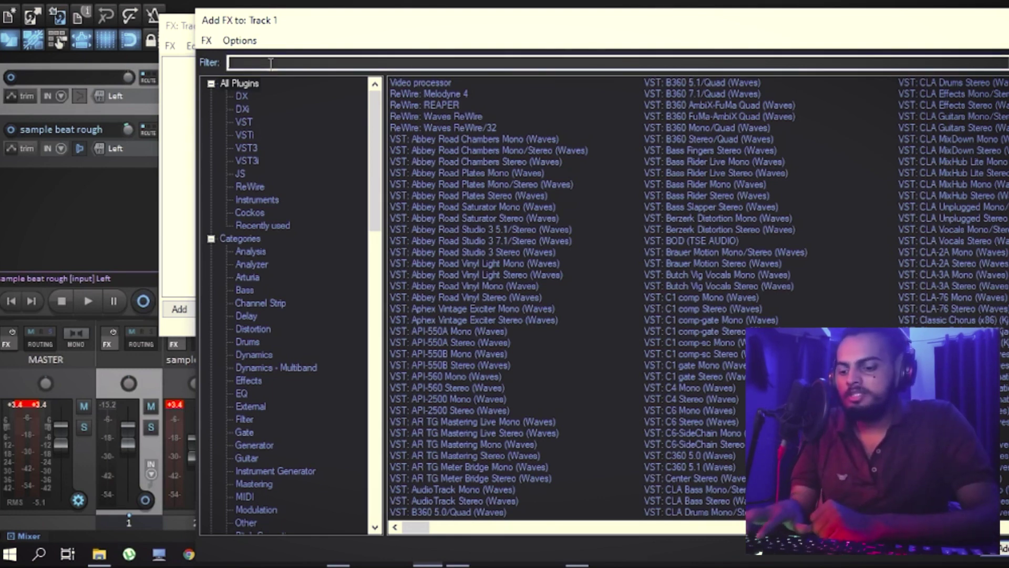
{"action": "type", "text": "reaeq"}
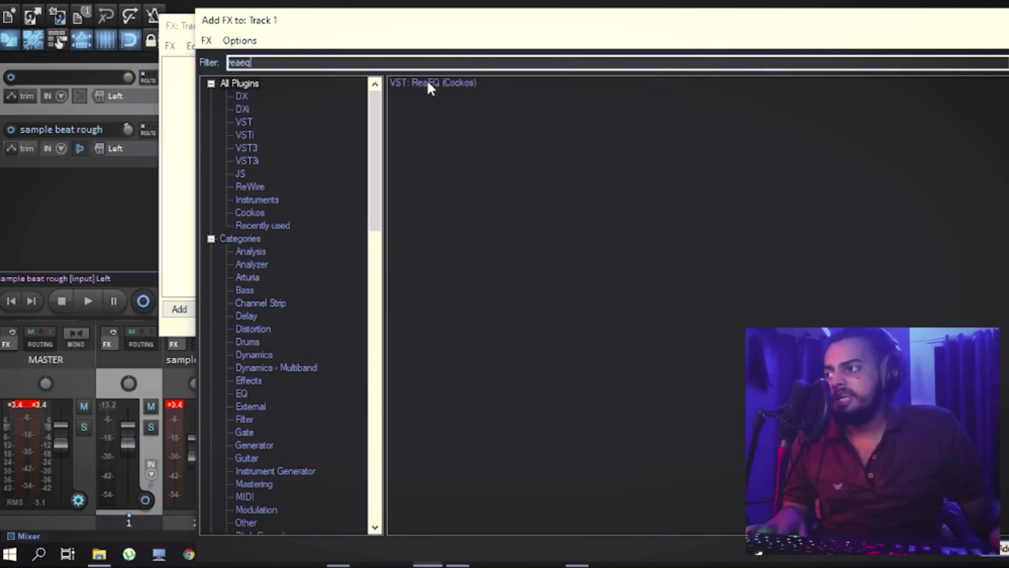
{"action": "double_click", "coordinate": [428, 84]}
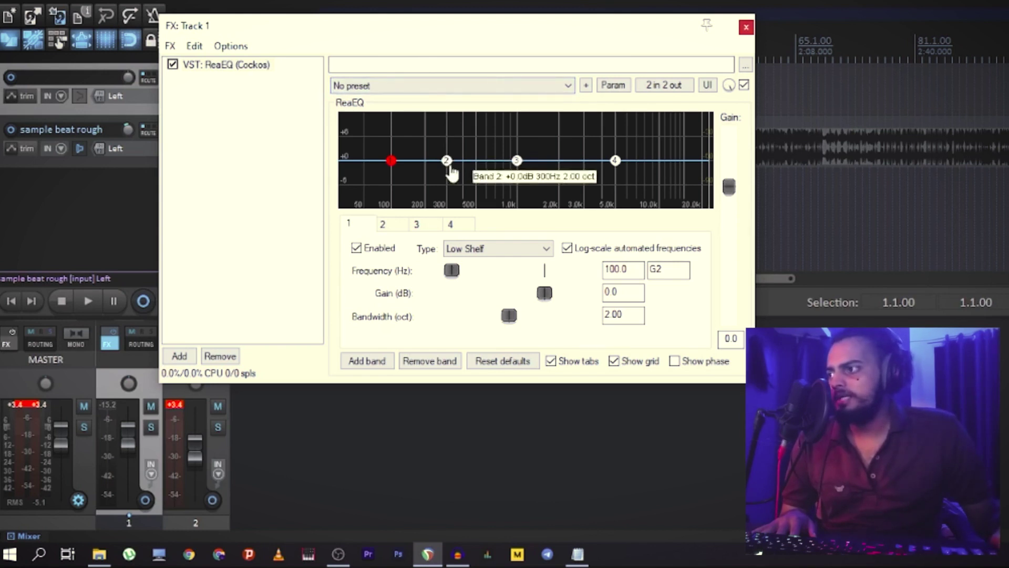
{"action": "left_click_drag", "start_coordinate": [450, 166], "coordinate": [472, 159]}
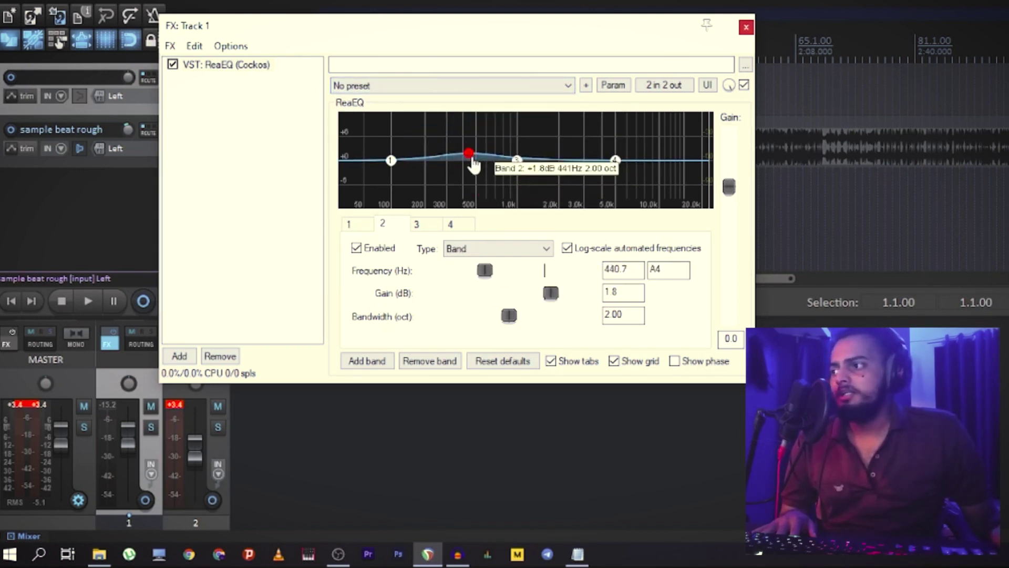
{"action": "key", "text": "ctrl+z"}
{"action": "key", "text": "ctrl+z"}
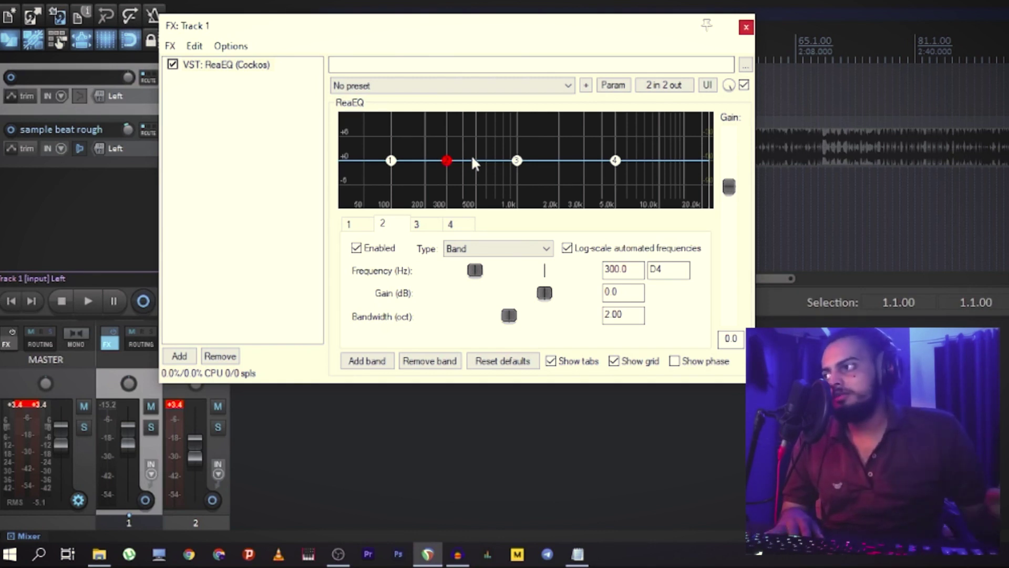
- Load the "stock - Mud Free" preset in track 1's ReaEQ
{"action": "left_click", "coordinate": [432, 86]}
{"action": "left_click", "coordinate": [428, 97]}
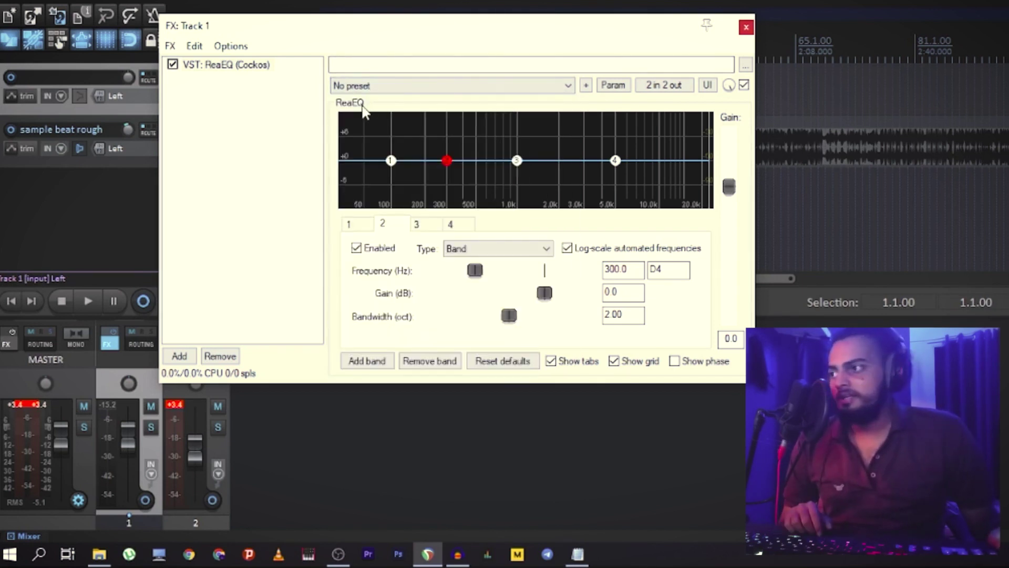
{"action": "left_click", "coordinate": [455, 93]}
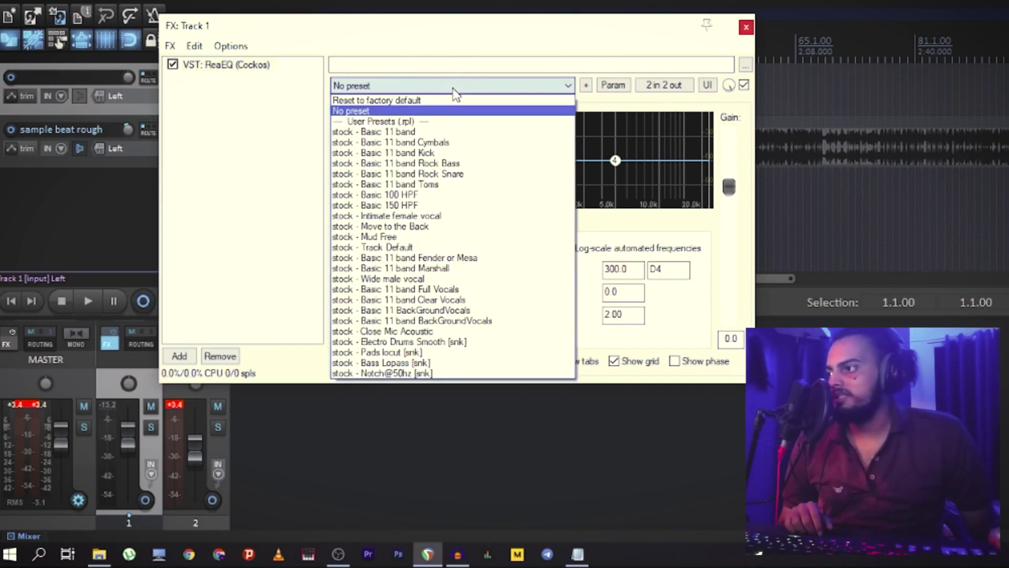
{"action": "left_click", "coordinate": [452, 100]}
{"action": "left_click", "coordinate": [440, 85]}
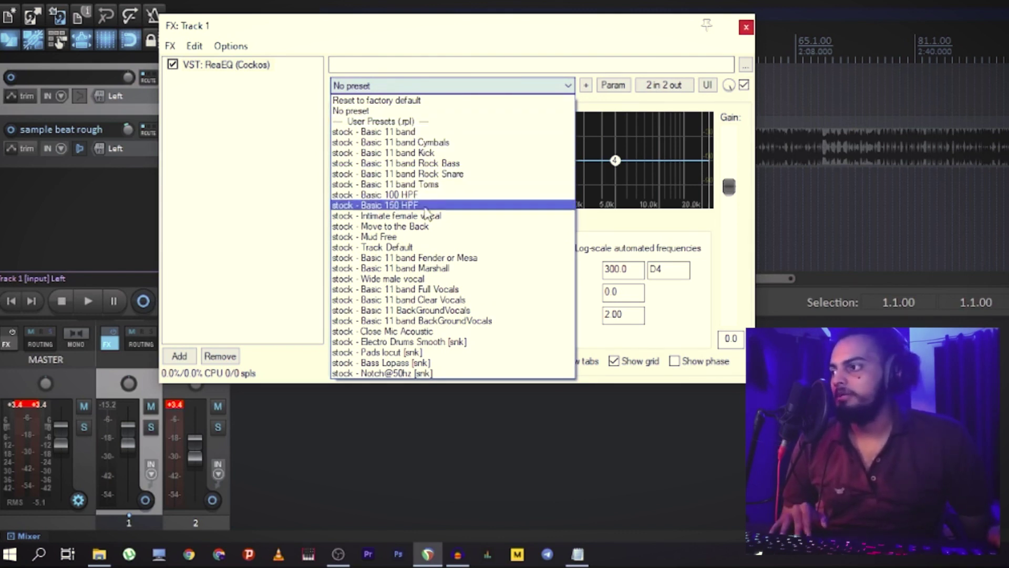
{"action": "left_click", "coordinate": [417, 238]}
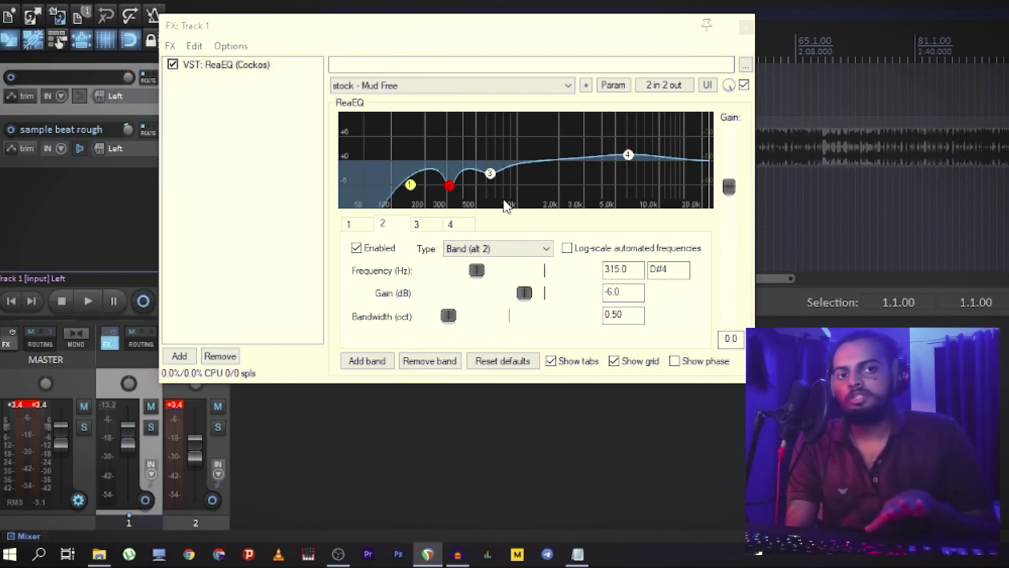
- Shift the equalizer's high-pass band to about 145 Hz and inspect the settings of bands 2 and 4
{"action": "mouse_move", "coordinate": [410, 185]}
{"action": "left_mouse_down"}
{"action": "mouse_move", "coordinate": [396, 190]}
{"action": "mouse_move", "coordinate": [409, 194]}
{"action": "left_mouse_up"}
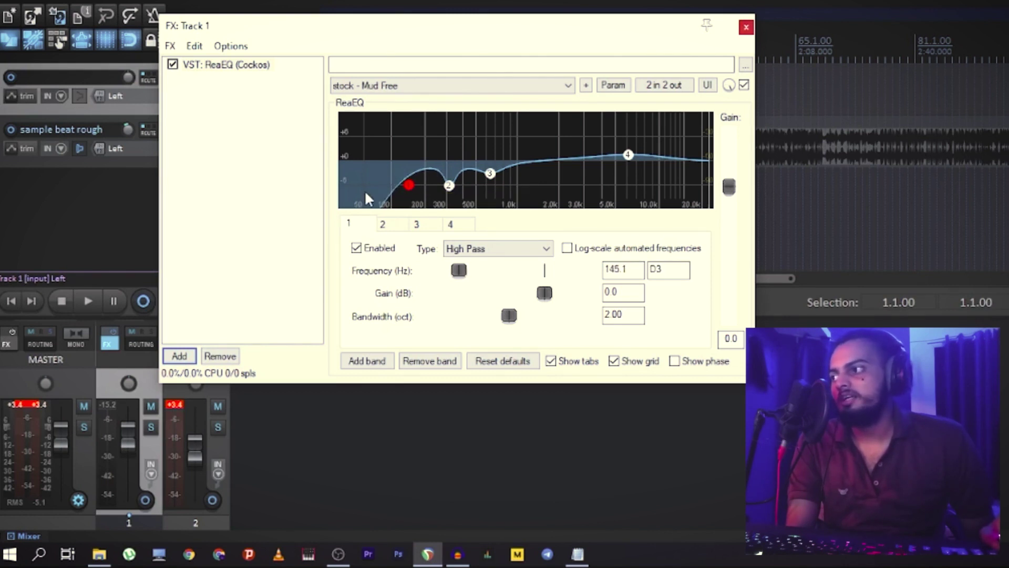
{"action": "left_click", "coordinate": [449, 189]}
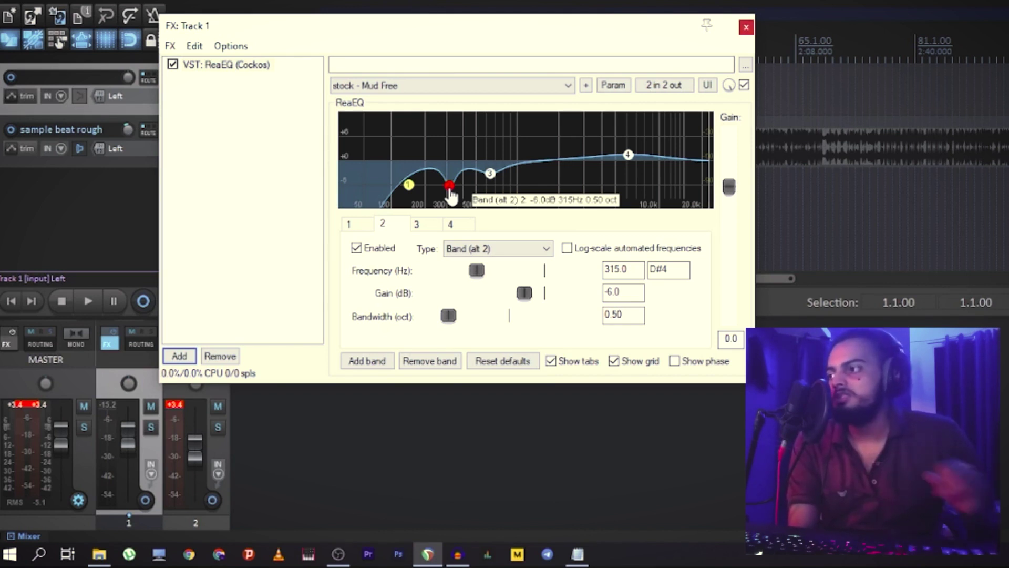
{"action": "left_click", "coordinate": [628, 156]}
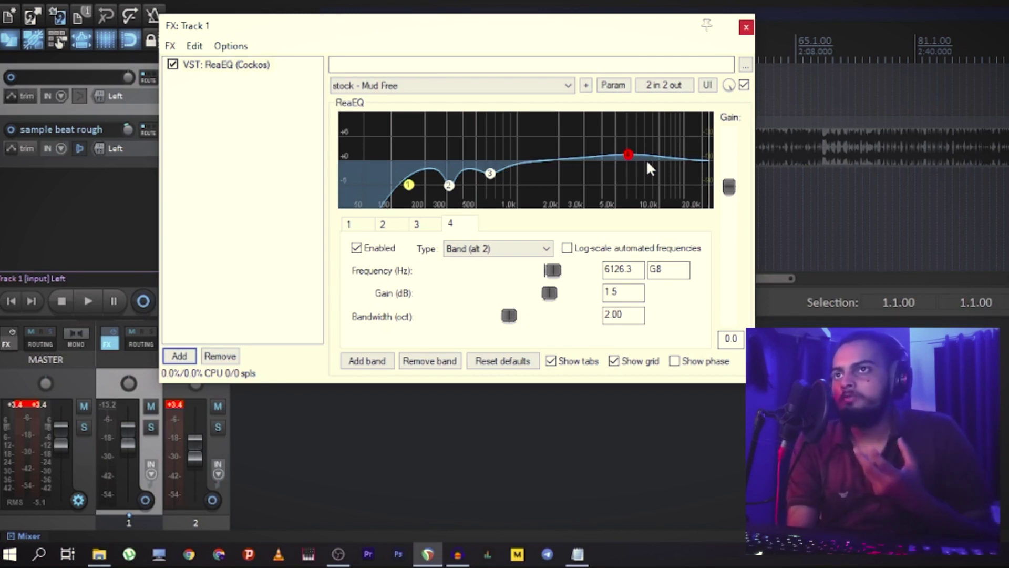
- Add the VST3 version of the DC1A3 (Klanghelm) compressor to track 1 after the equalizer
{"action": "left_click", "coordinate": [179, 356]}
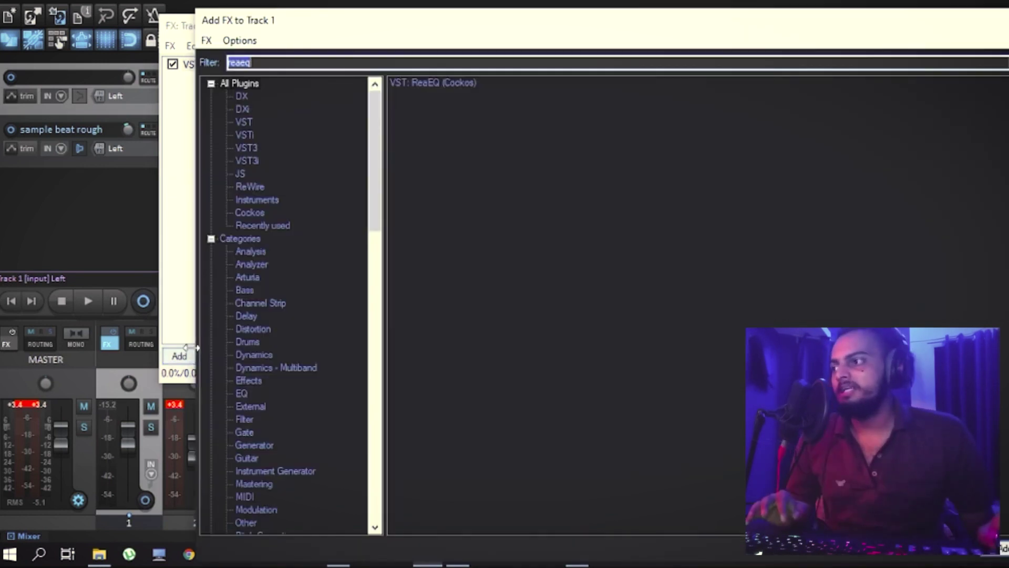
{"action": "key", "text": "BackSpace"}
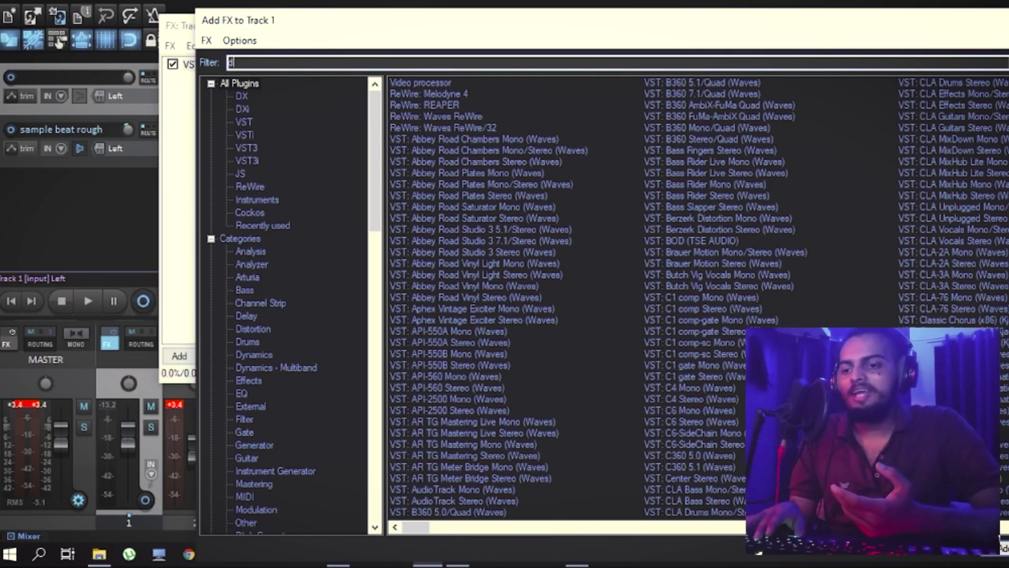
{"action": "type", "text": "c1"}
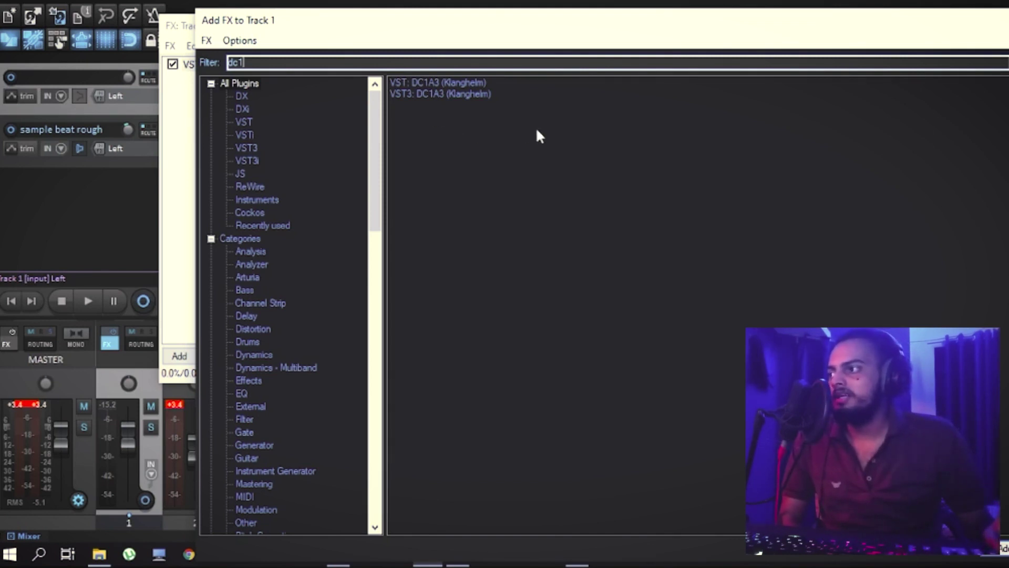
{"action": "double_click", "coordinate": [471, 94]}
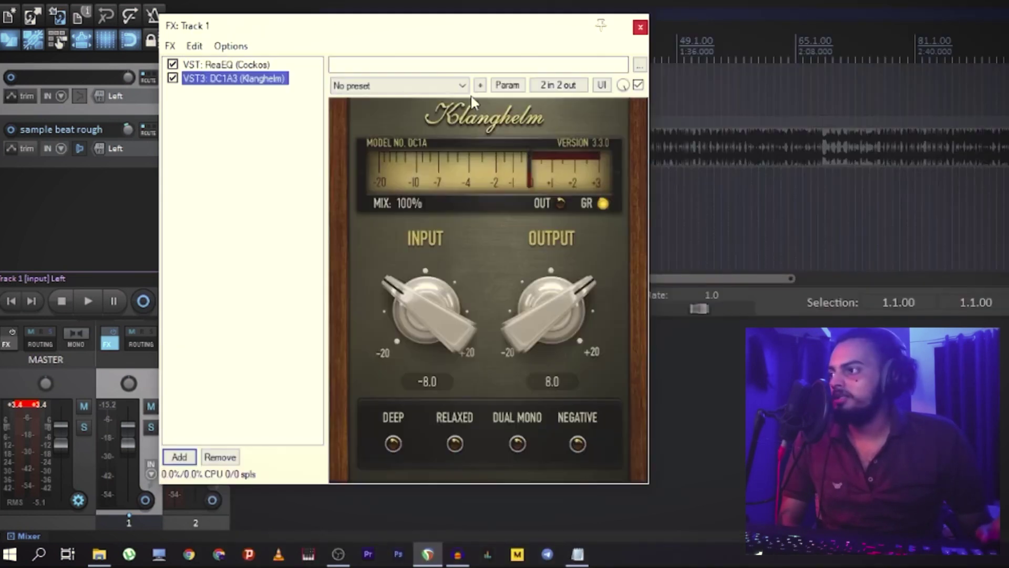
- Set the DC1A3 compressor's input to about -2.8 and output to about 3.3, and enable its Deep mode
{"action": "left_click_drag", "start_coordinate": [557, 311], "coordinate": [552, 343]}
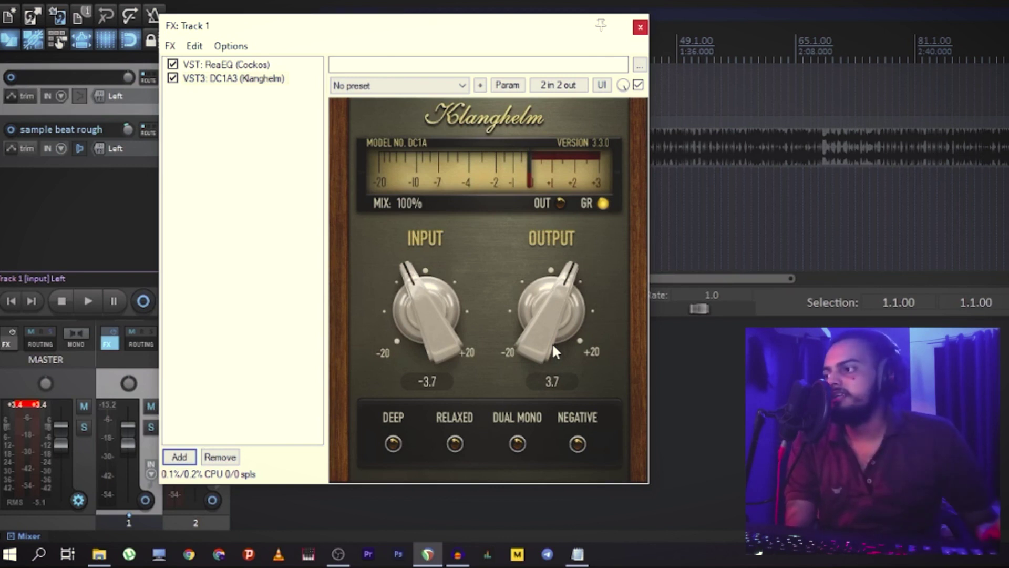
{"action": "mouse_move", "coordinate": [551, 351]}
{"action": "left_mouse_down"}
{"action": "mouse_move", "coordinate": [550, 337]}
{"action": "mouse_move", "coordinate": [553, 358]}
{"action": "left_mouse_up"}
{"action": "left_click_drag", "start_coordinate": [393, 302], "coordinate": [400, 304]}
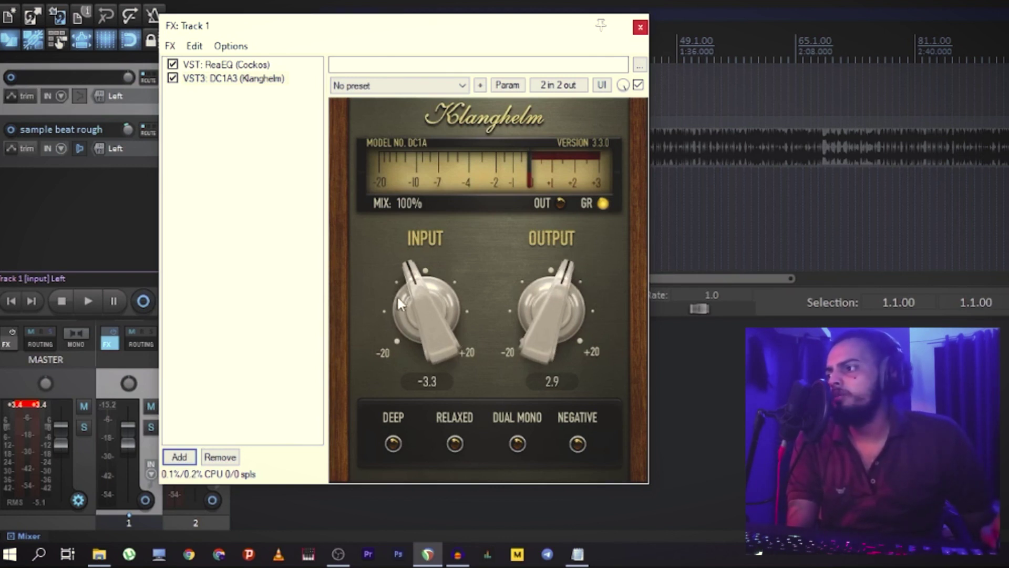
{"action": "left_click_drag", "start_coordinate": [580, 302], "coordinate": [575, 298]}
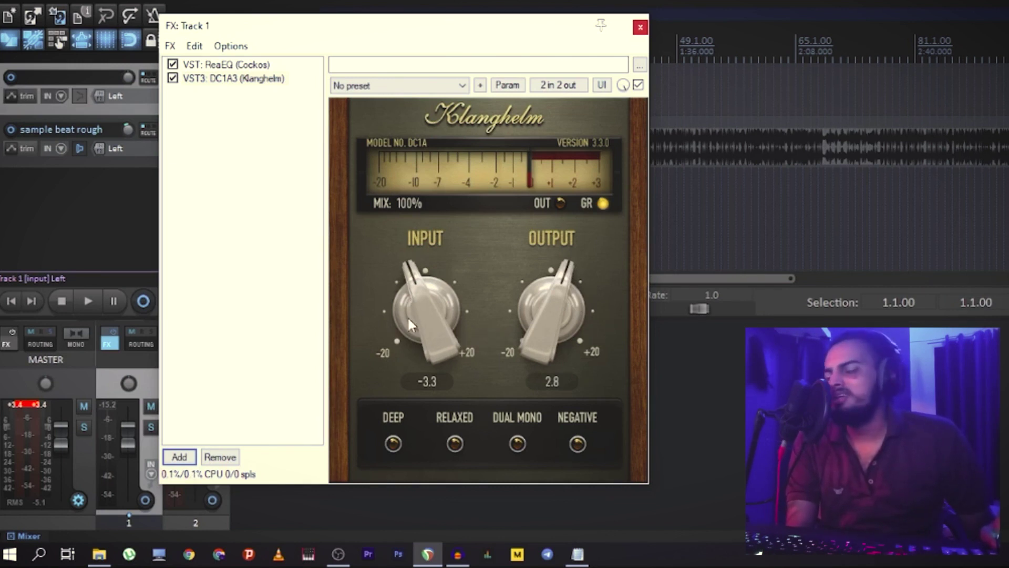
{"action": "left_click_drag", "start_coordinate": [403, 320], "coordinate": [455, 311]}
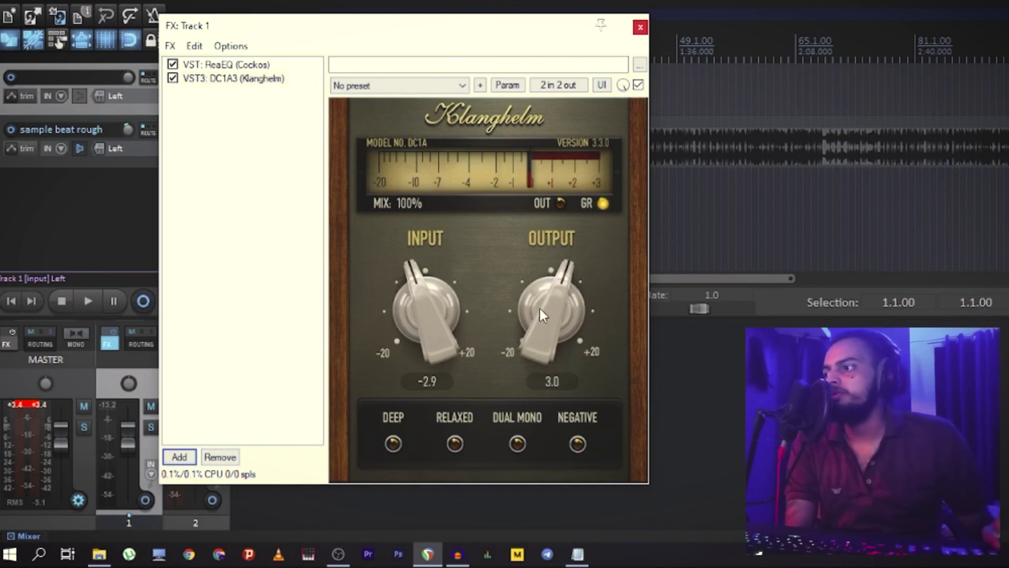
{"action": "left_click_drag", "start_coordinate": [540, 308], "coordinate": [524, 332]}
{"action": "left_click_drag", "start_coordinate": [386, 332], "coordinate": [385, 313]}
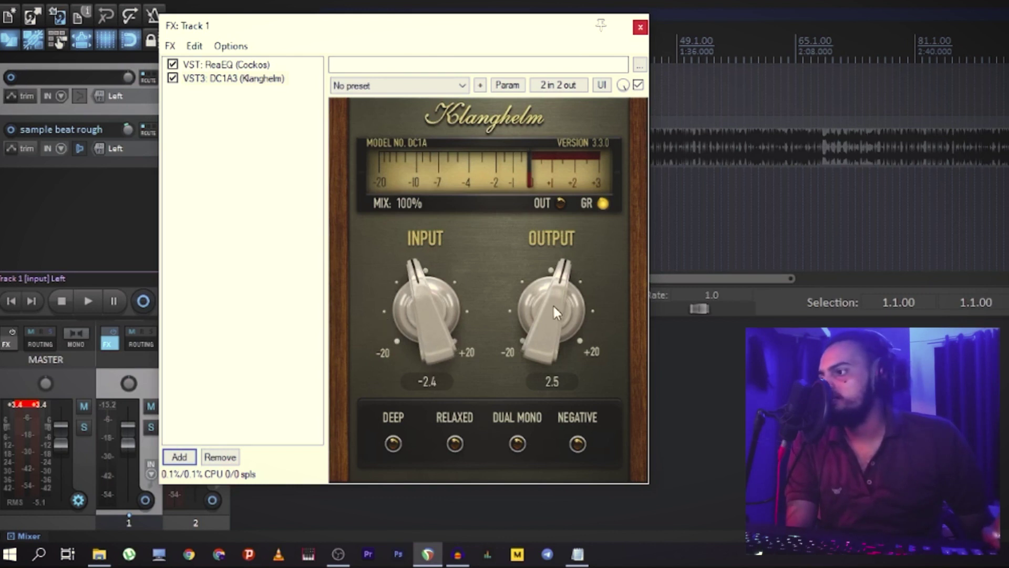
{"action": "left_click_drag", "start_coordinate": [553, 303], "coordinate": [558, 288]}
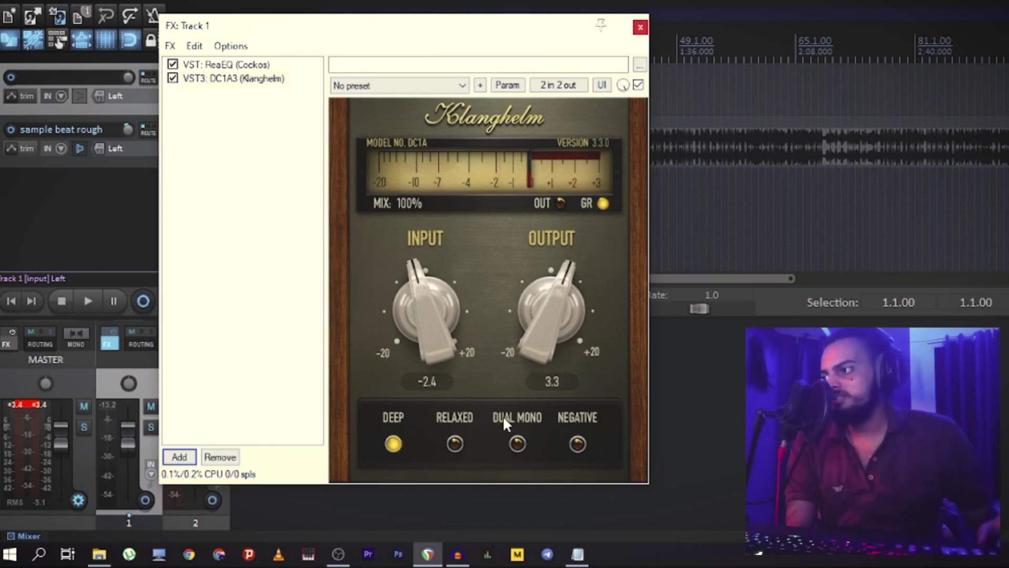
{"action": "left_click_drag", "start_coordinate": [439, 310], "coordinate": [429, 320]}
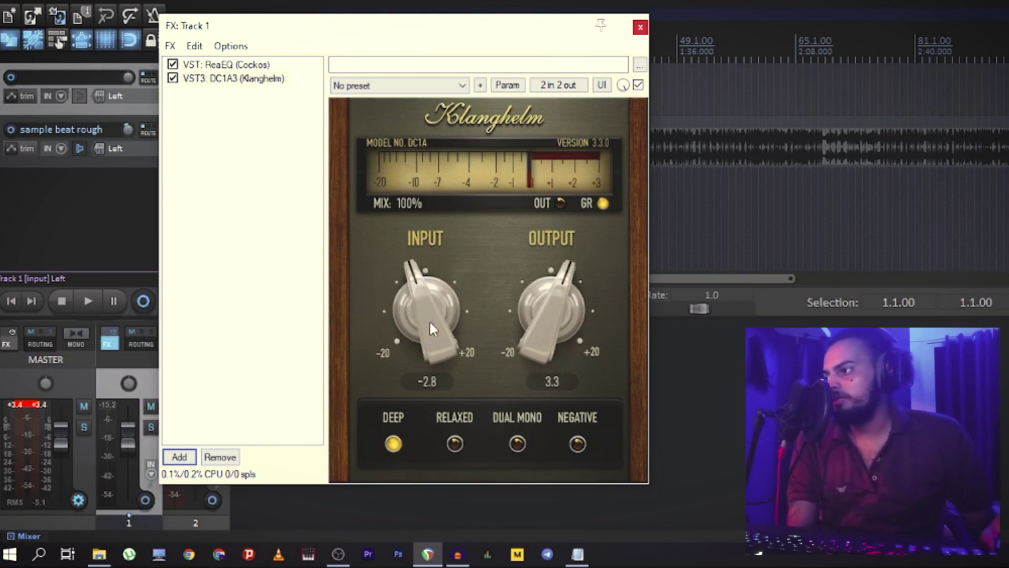
- Add a second ReaEQ after the compressor on track 1 and load its "stock - Wide male vocal" preset
{"action": "left_click", "coordinate": [178, 457]}
{"action": "type", "text": "rea"}
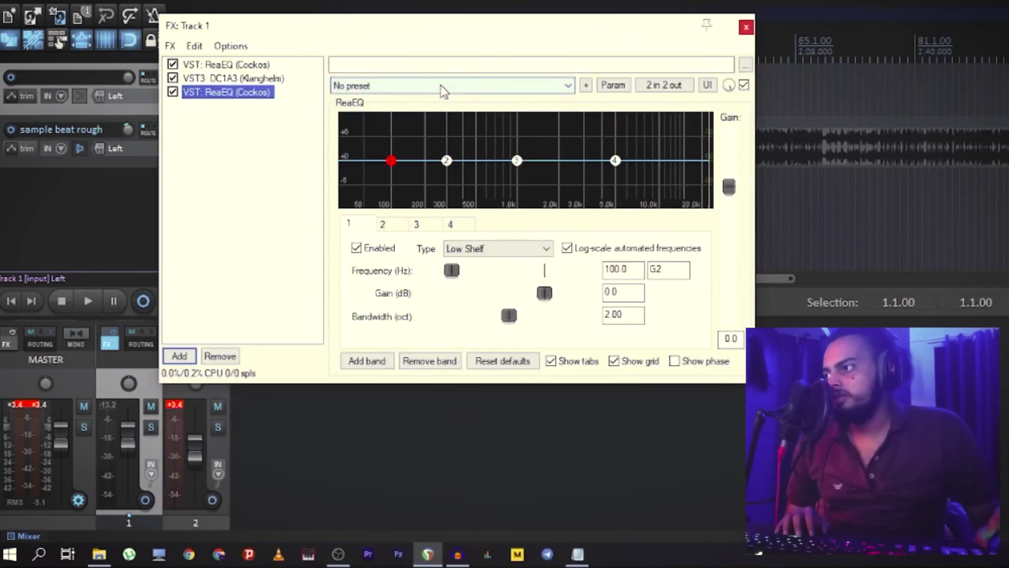
{"action": "left_click", "coordinate": [440, 84]}
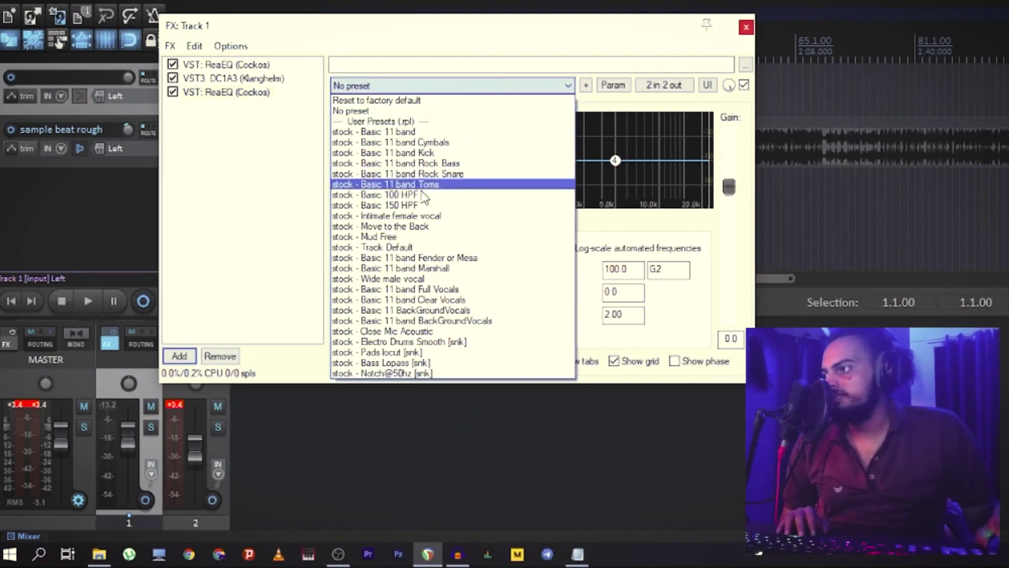
{"action": "left_click", "coordinate": [415, 280]}
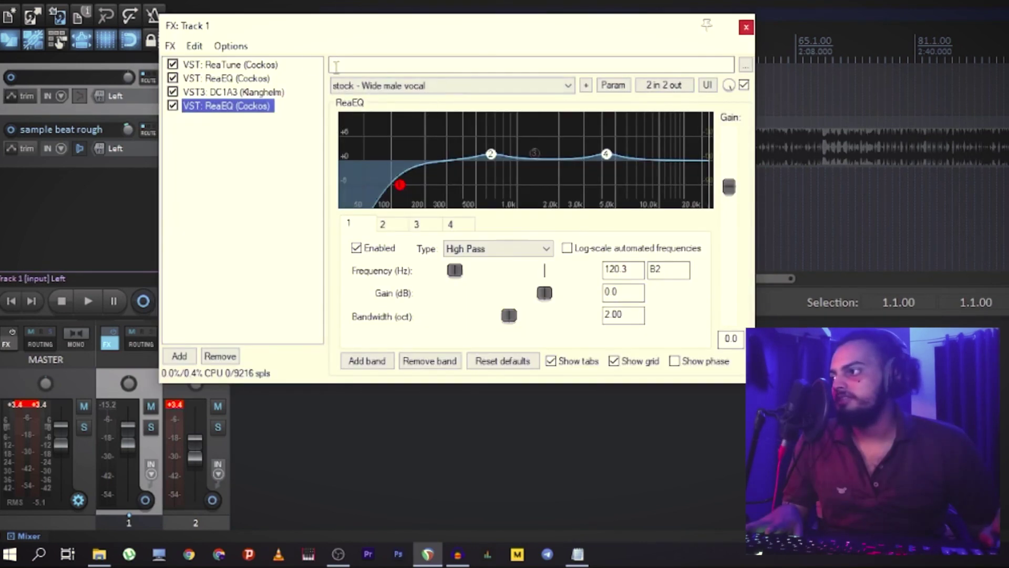
{"action": "left_click", "coordinate": [746, 27]}
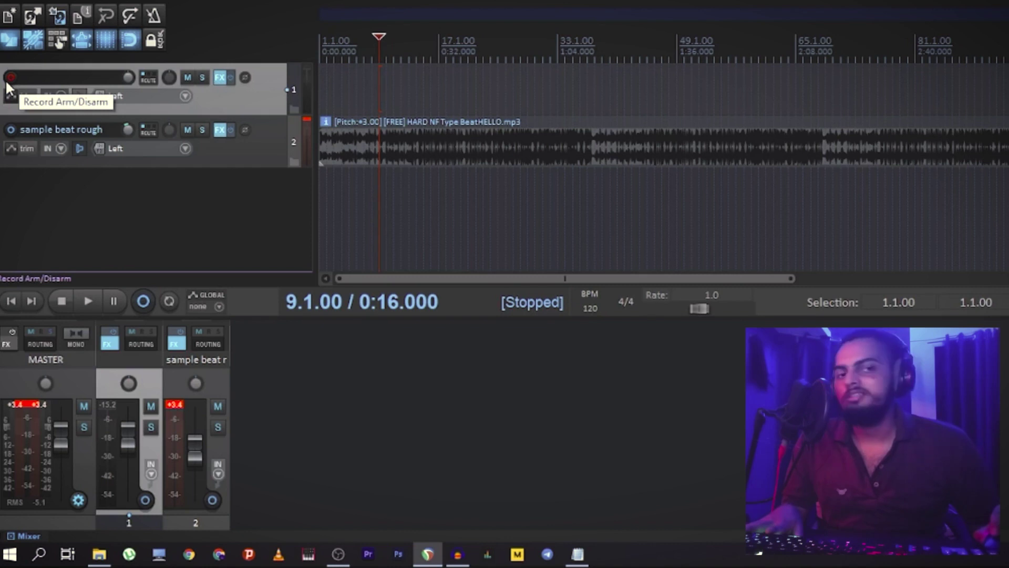
- Arm track 1 for recording and play the recorded vocal clip from its start at 20.1.00
{"action": "left_click", "coordinate": [11, 77]}
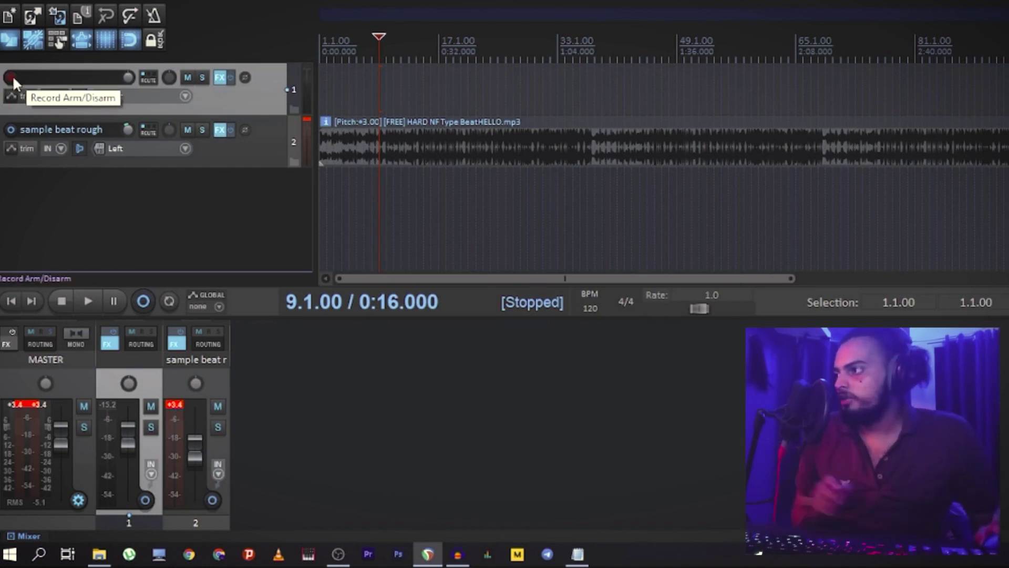
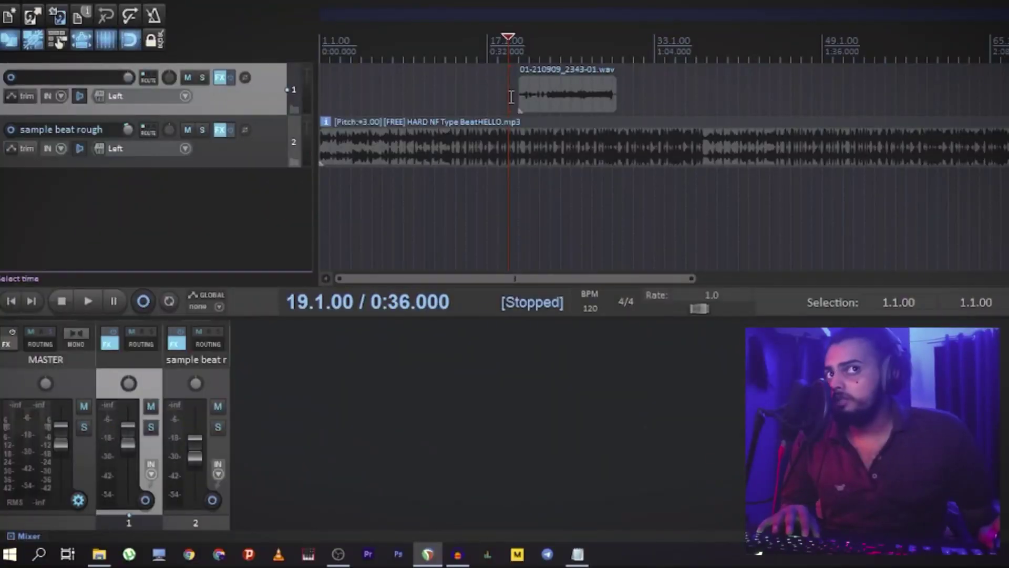
{"action": "scroll", "coordinate": [640, 102], "scroll_direction": "down", "scroll_amount": 1}
{"action": "scroll", "coordinate": [576, 87], "scroll_direction": "up", "scroll_amount": 3}
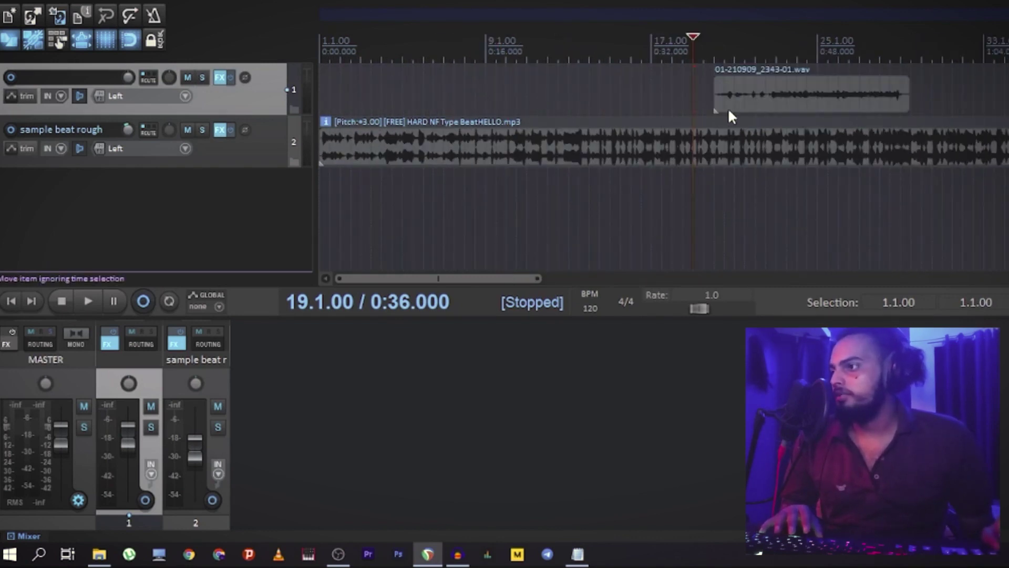
{"action": "left_click", "coordinate": [713, 101]}
{"action": "key", "text": "space"}
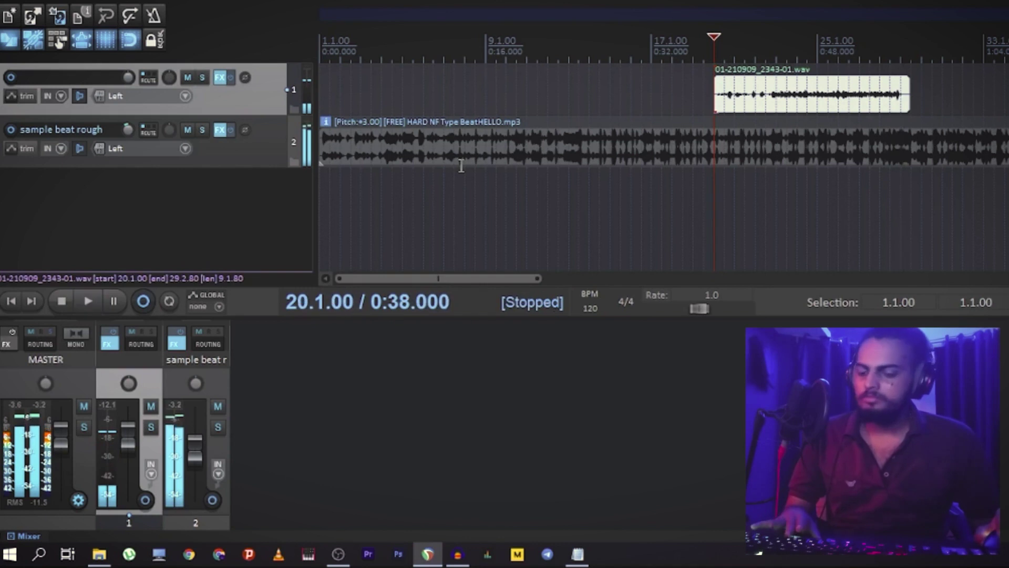
- Audition the soloed vocal with its effects bypassed, then re-enable track 1's effect chain and play it again
{"action": "key", "text": "space"}
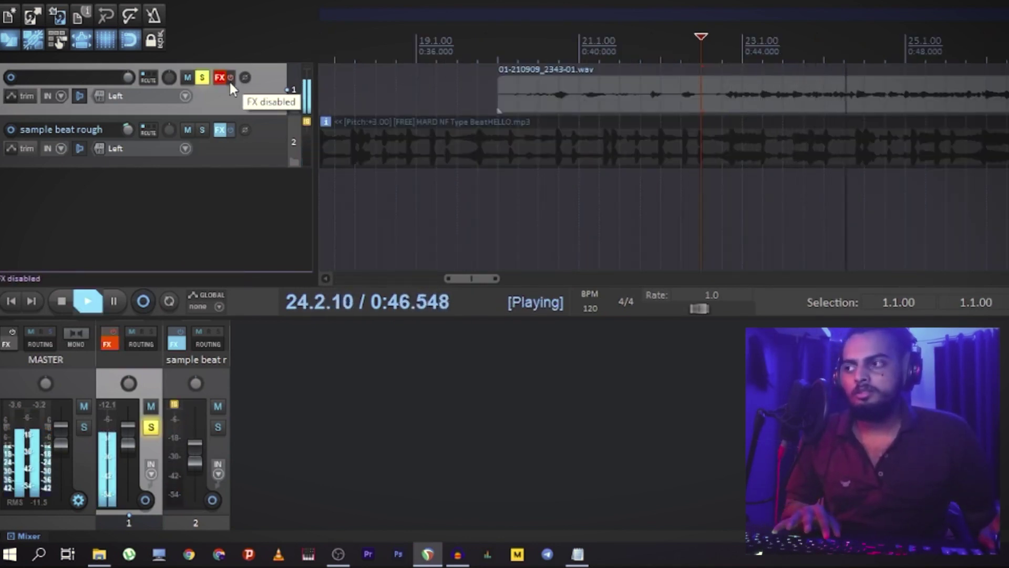
{"action": "key", "text": "space"}
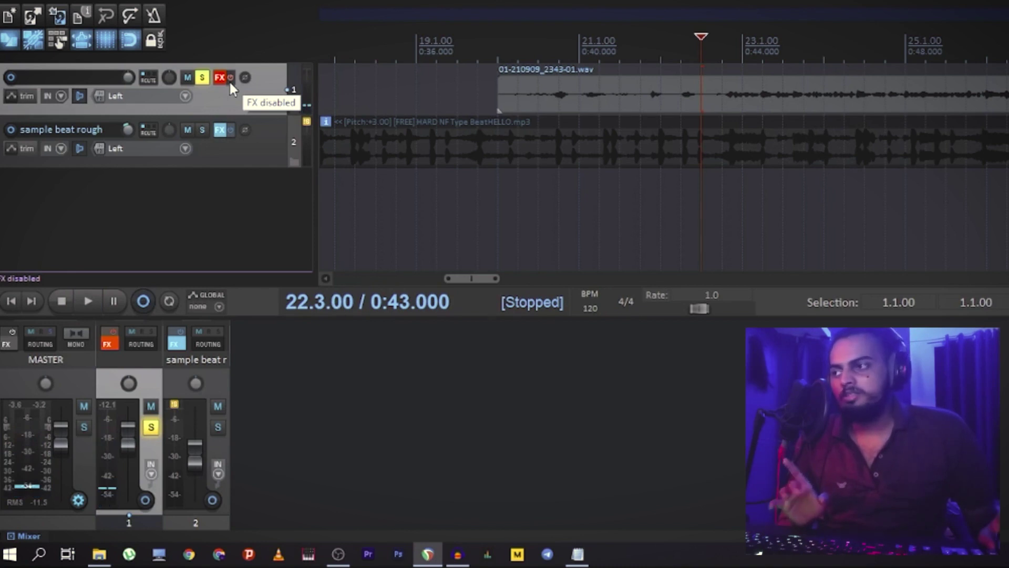
{"action": "left_click", "coordinate": [229, 80]}
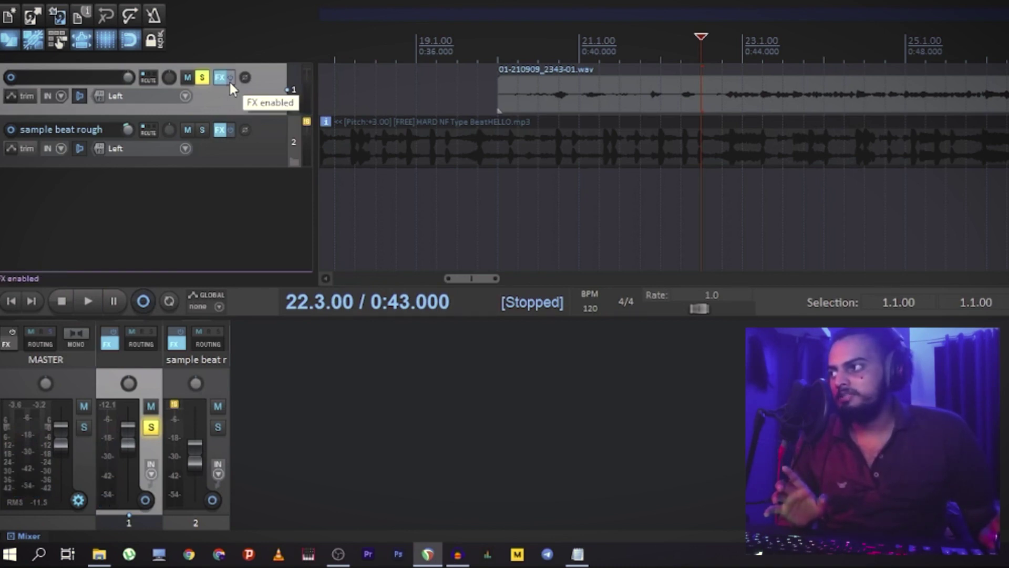
{"action": "key", "text": "space"}
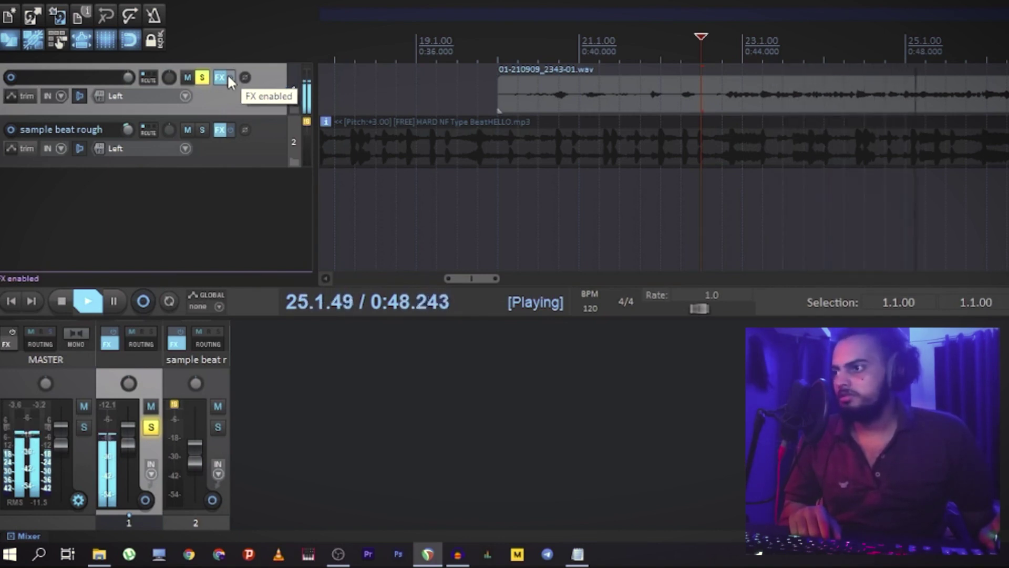
- Set a loop over the vocal clip's opening from 20.1.00 to 20.3.00, enable repeat, and audition it
{"action": "scroll", "coordinate": [556, 56], "scroll_direction": "down", "scroll_amount": 2}
{"action": "left_click", "coordinate": [556, 56]}
{"action": "key", "text": "space"}
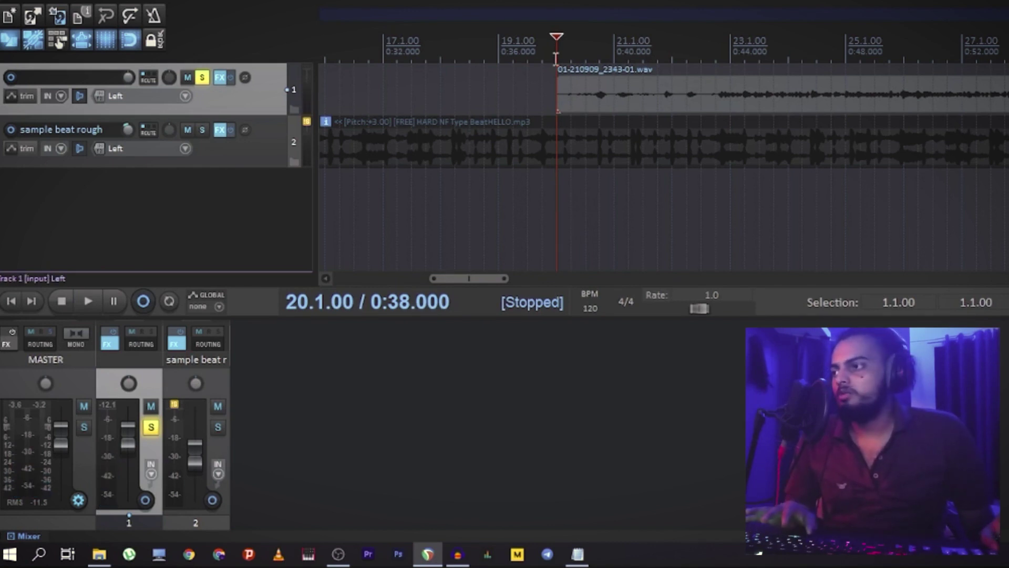
{"action": "scroll", "coordinate": [556, 58], "scroll_direction": "up", "scroll_amount": 2}
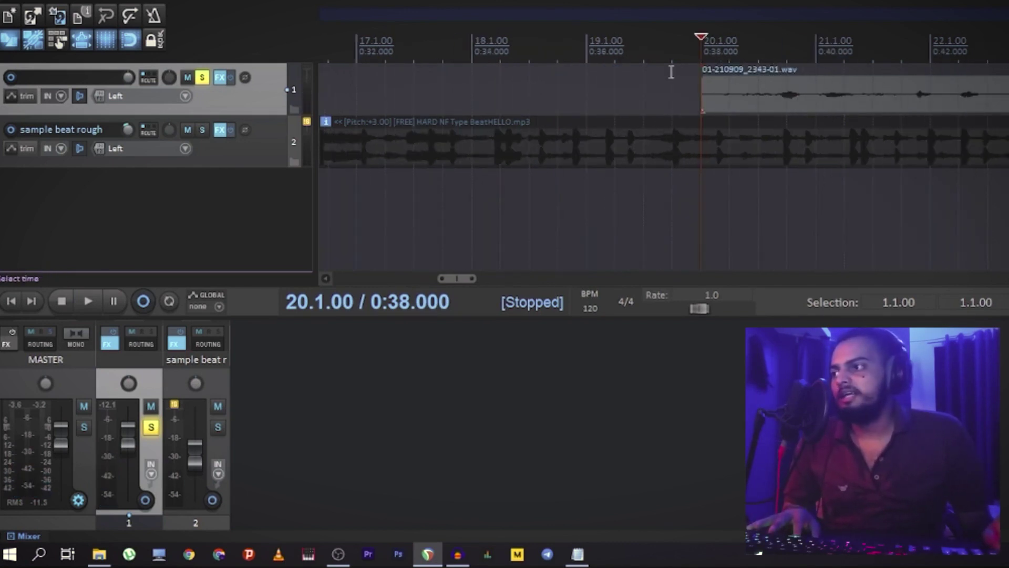
{"action": "left_click_drag", "start_coordinate": [701, 59], "coordinate": [768, 64]}
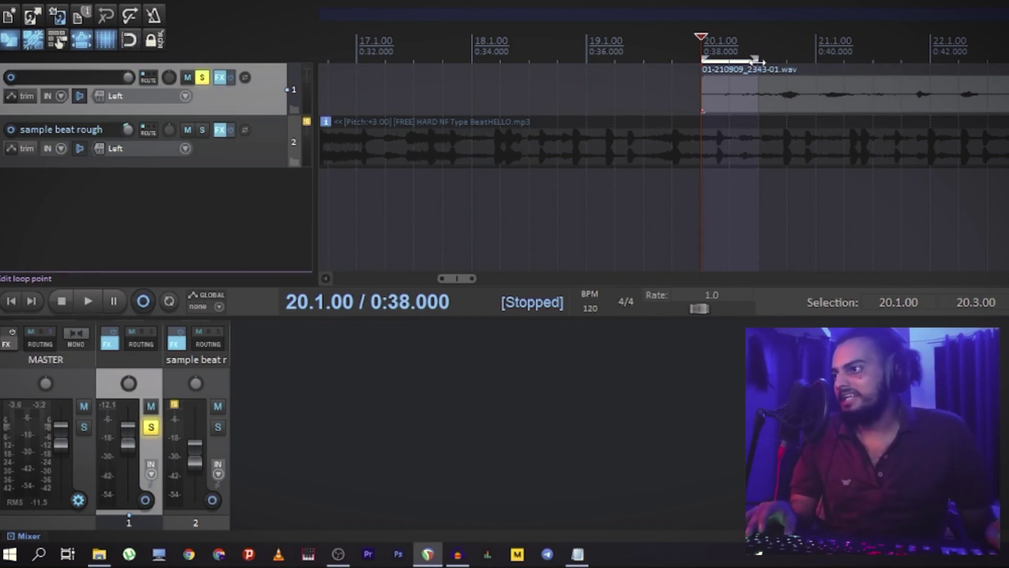
{"action": "left_click", "coordinate": [170, 301]}
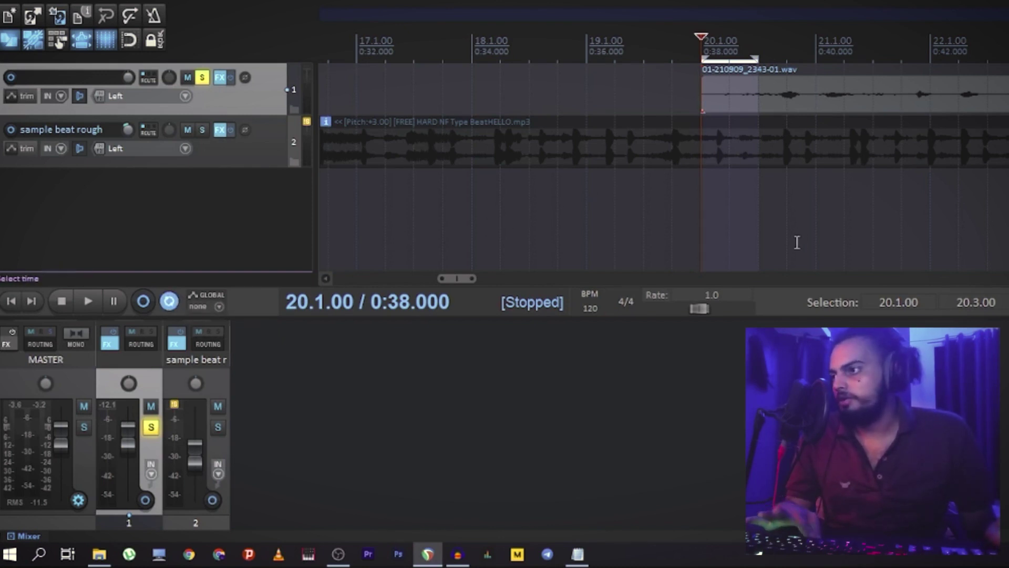
{"action": "key", "text": "space"}
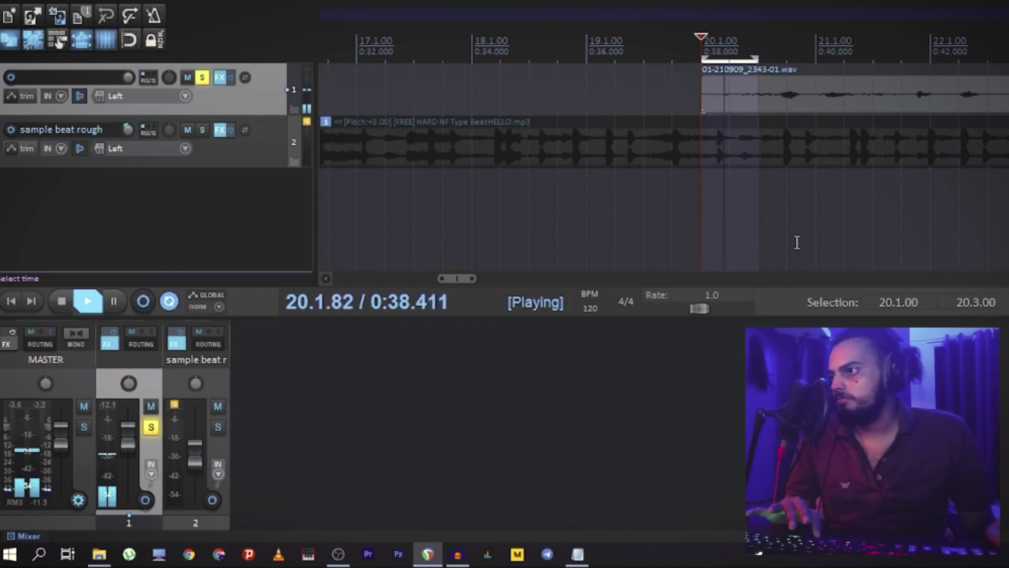
{"action": "key", "text": "space"}
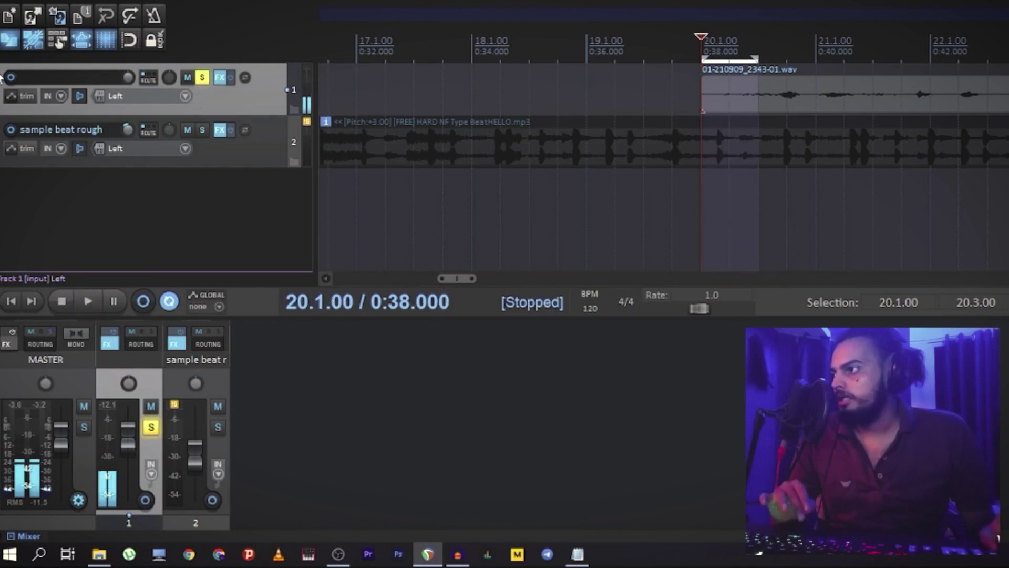
- Add the ReaFir (FFT EQ+Dynamics Processor) plugin to the end of track 1's effect chain
{"action": "left_click", "coordinate": [221, 78]}
{"action": "left_click", "coordinate": [182, 356]}
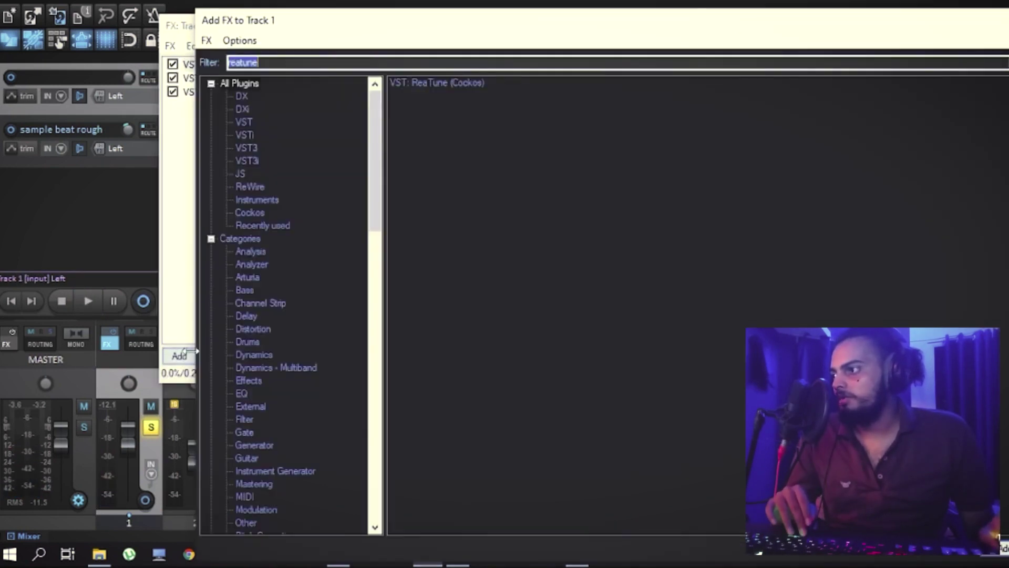
{"action": "key", "text": "BackSpace"}
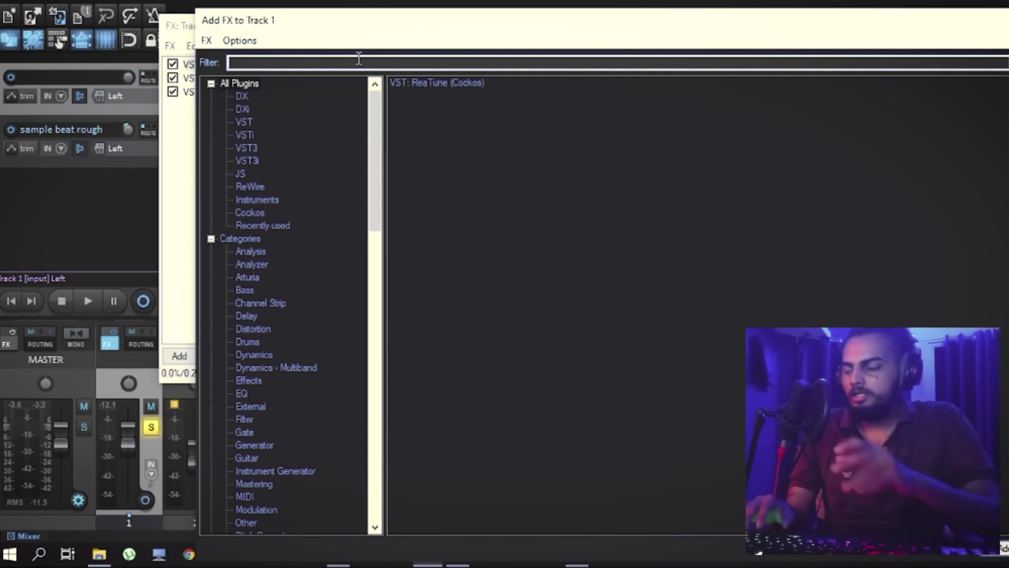
{"action": "type", "text": "reafir"}
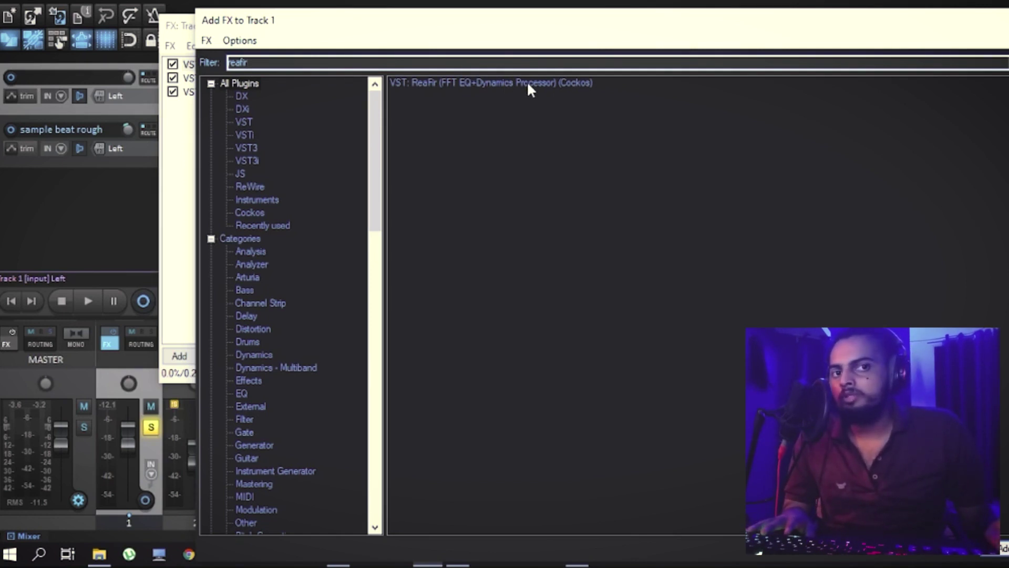
{"action": "double_click", "coordinate": [526, 83]}
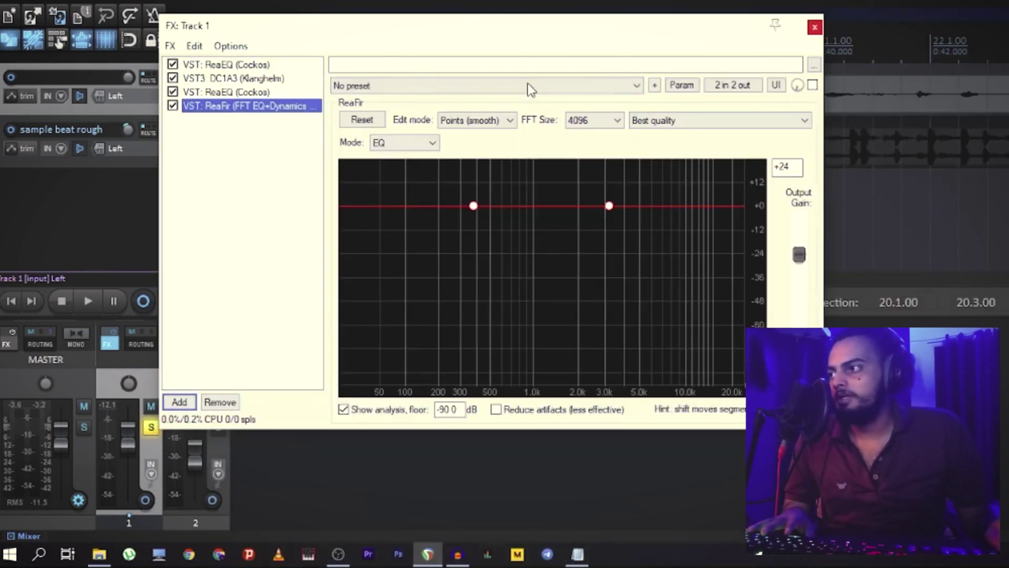
{"action": "left_click", "coordinate": [480, 87]}
{"action": "left_click", "coordinate": [473, 99]}
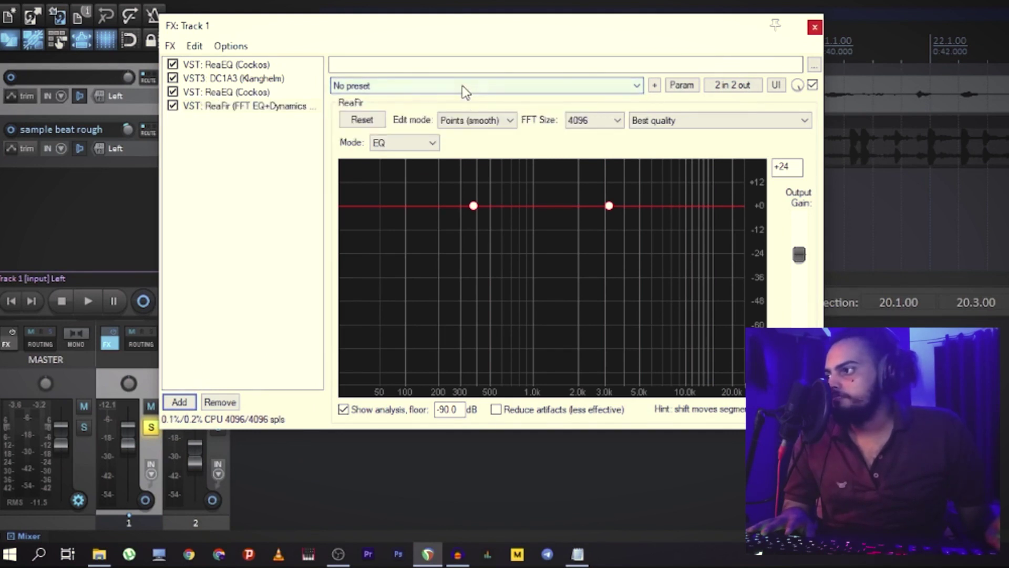
- Set ReaFir to Subtract mode with an FFT size of 1024 and enable automatic noise profile building
{"action": "left_click", "coordinate": [417, 146]}
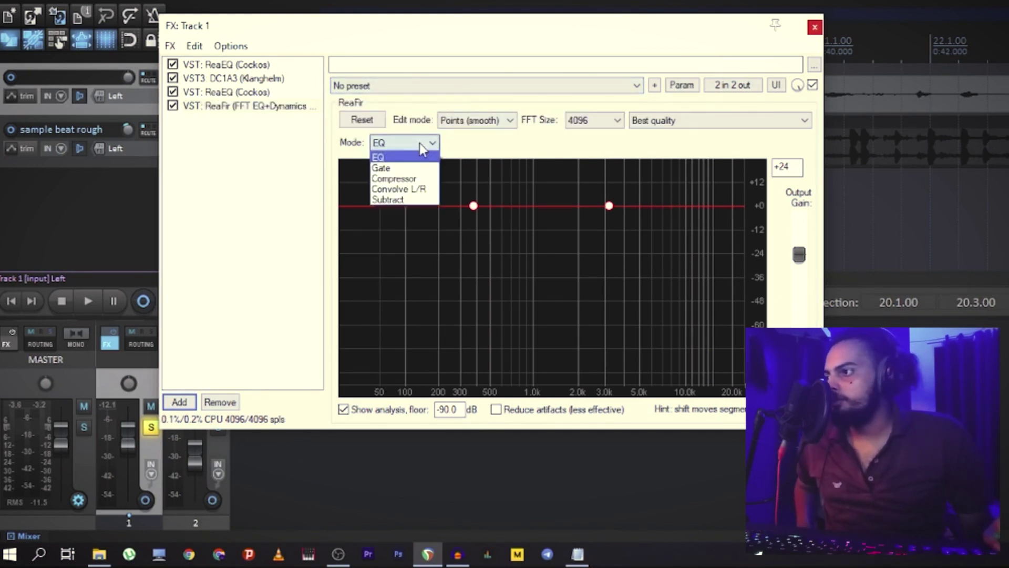
{"action": "left_click", "coordinate": [407, 199]}
{"action": "left_click", "coordinate": [608, 122]}
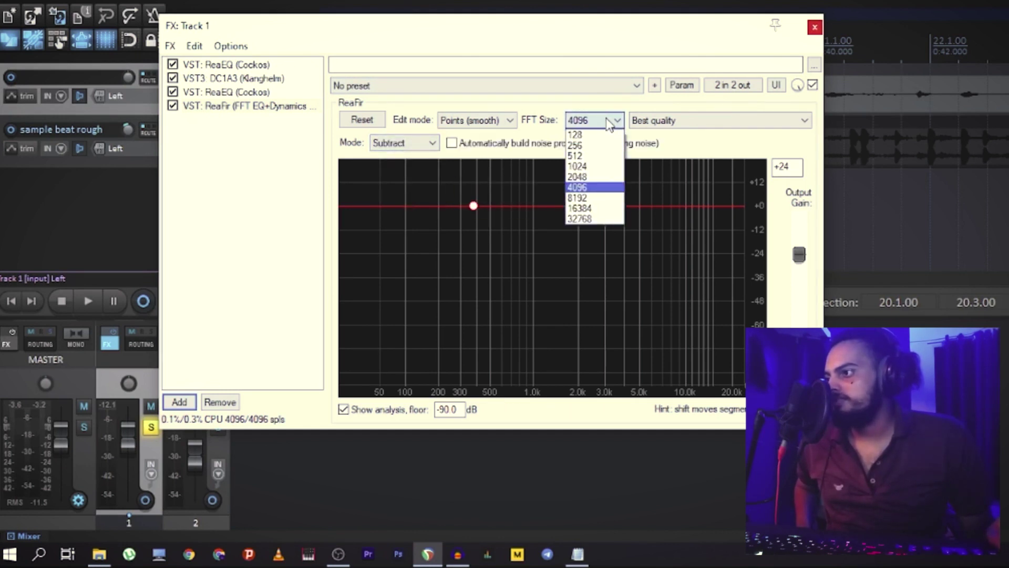
{"action": "left_click", "coordinate": [583, 166]}
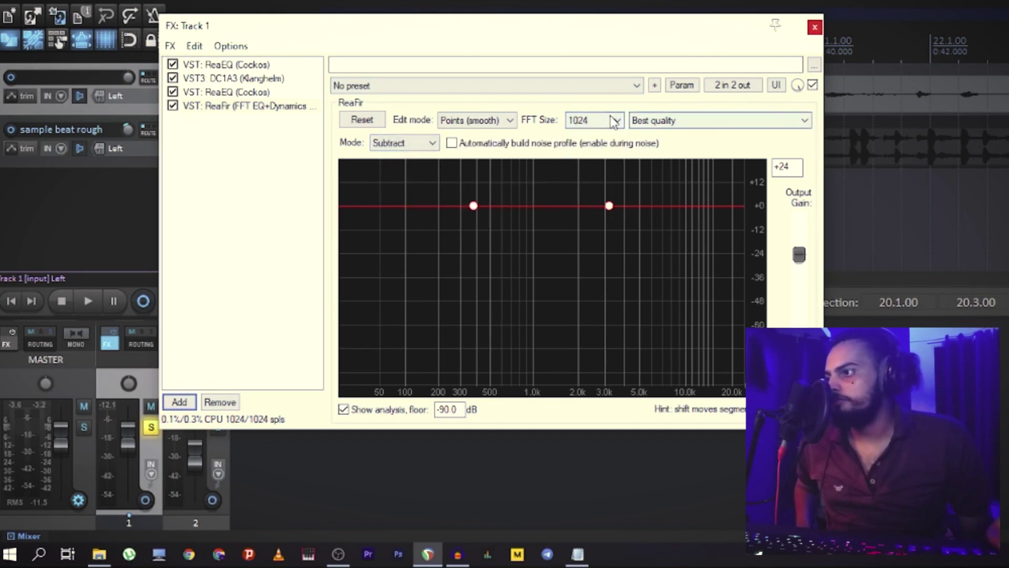
{"action": "left_click", "coordinate": [459, 147]}
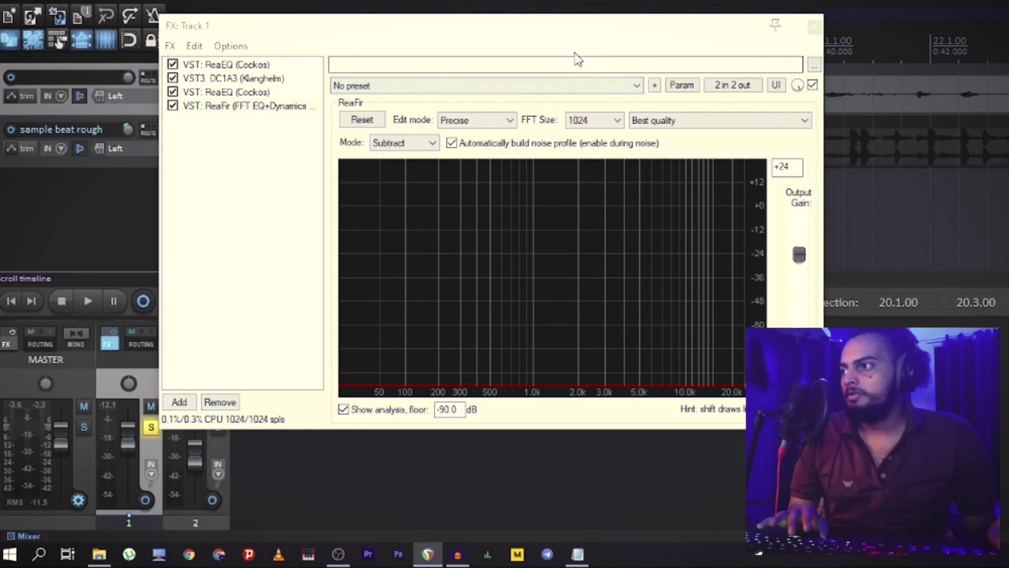
- Play the looped opening of the vocal clip so ReaFir captures its noise profile
{"action": "left_click_drag", "start_coordinate": [573, 28], "coordinate": [579, 186]}
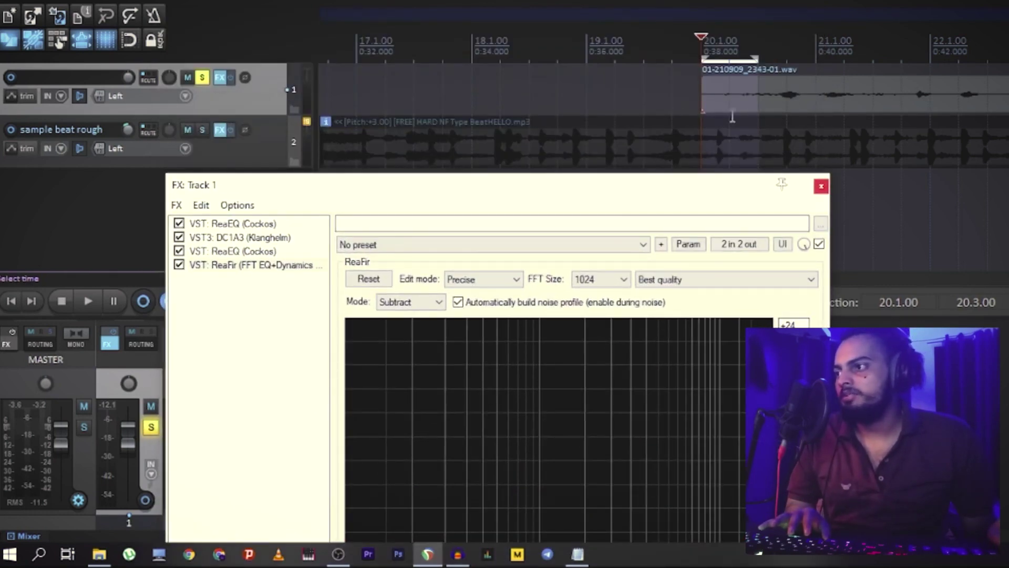
{"action": "key", "text": "space"}
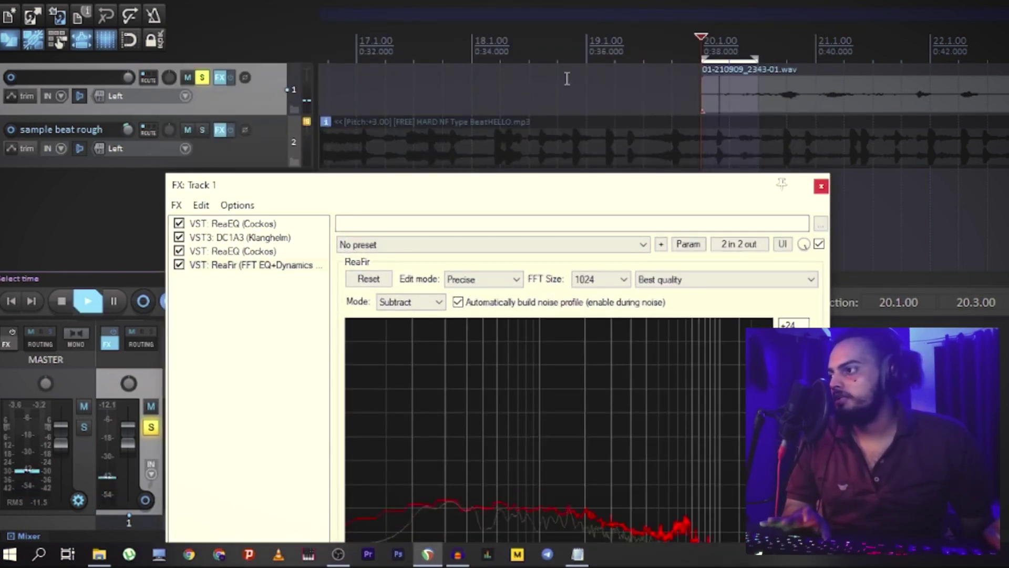
{"action": "key", "text": "space"}
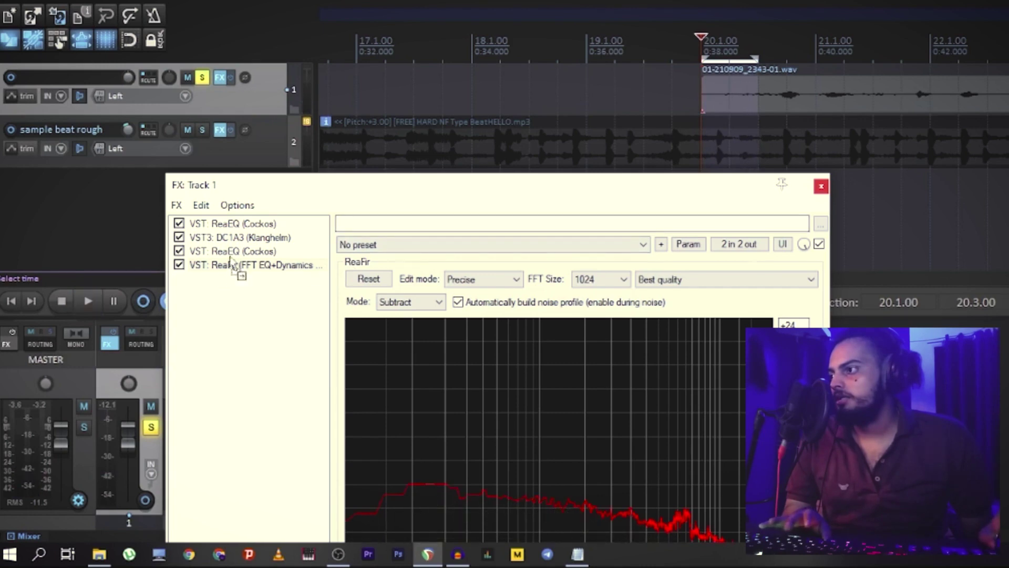
- Move ReaFir to the start of track 1's effect chain and turn off its automatic noise profile building
{"action": "left_click_drag", "start_coordinate": [224, 226], "coordinate": [224, 224]}
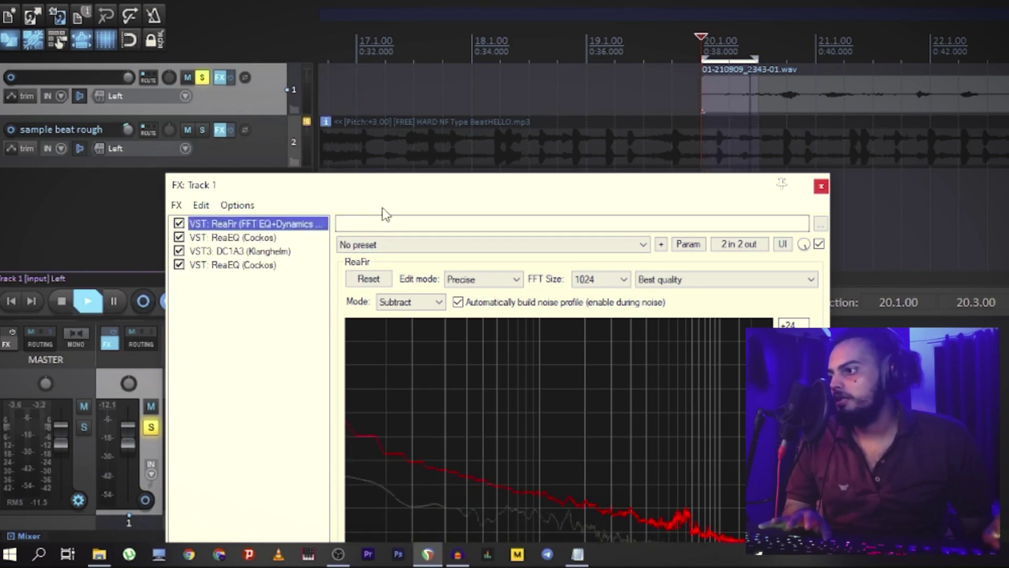
{"action": "left_click_drag", "start_coordinate": [430, 196], "coordinate": [459, 1]}
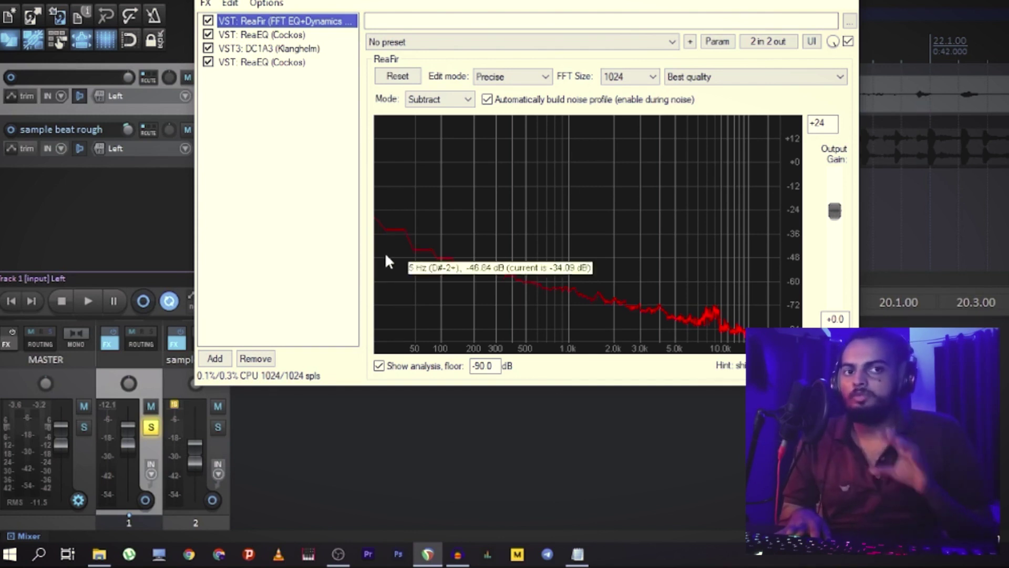
{"action": "left_click", "coordinate": [488, 100]}
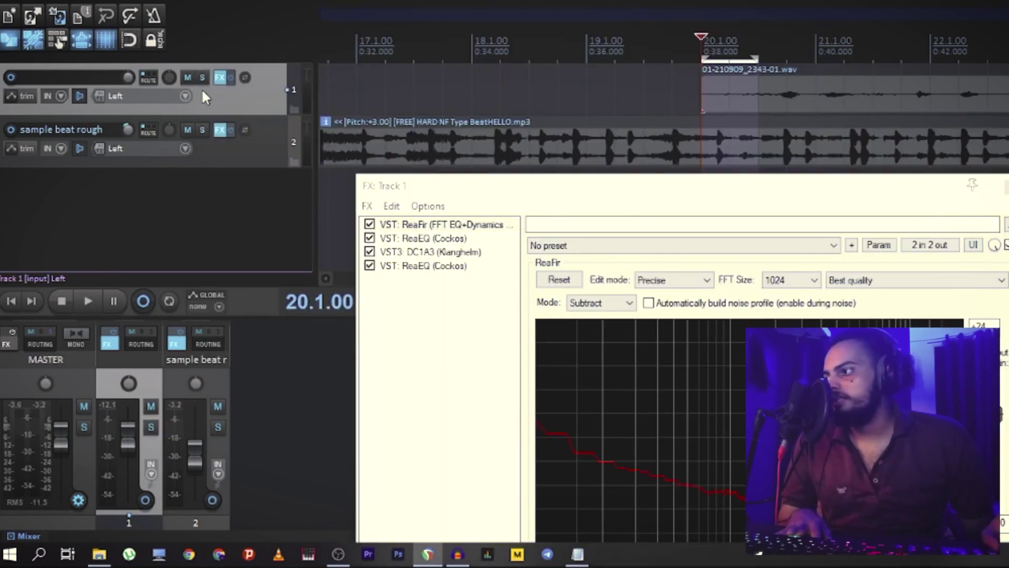
- Solo track 1 and audition the vocal clip with ReaFir's noise subtraction and analysis in view
{"action": "left_click", "coordinate": [202, 77]}
{"action": "scroll", "coordinate": [556, 81], "scroll_direction": "down", "scroll_amount": 3}
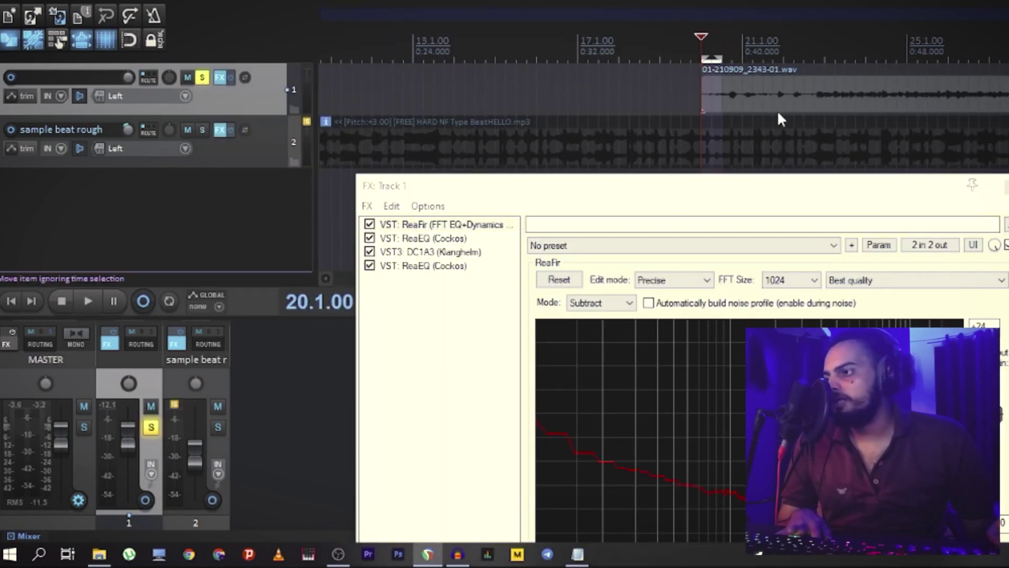
{"action": "left_click_drag", "start_coordinate": [660, 187], "coordinate": [336, 47]}
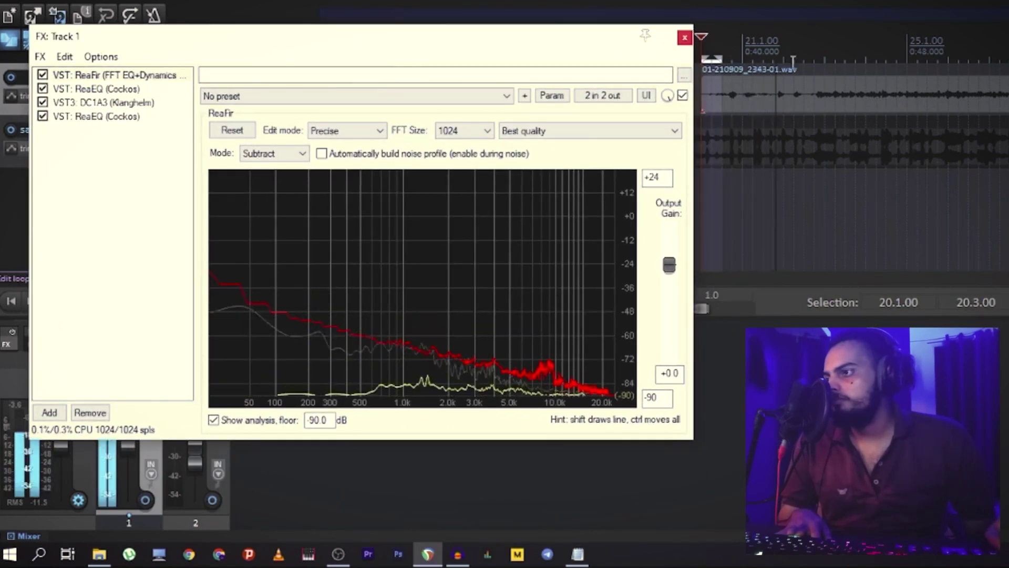
- Compare the vocal clip's playback with ReaFir bypassed and with ReaFir enabled
{"action": "left_click", "coordinate": [815, 102]}
{"action": "scroll", "coordinate": [816, 105], "scroll_direction": "up", "scroll_amount": 2}
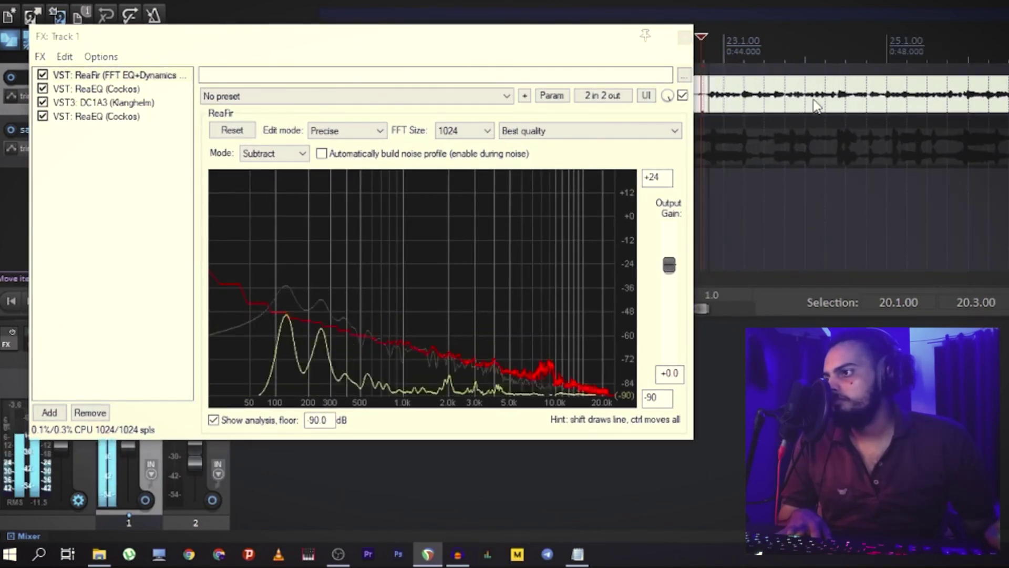
{"action": "scroll", "coordinate": [802, 99], "scroll_direction": "down", "scroll_amount": 2}
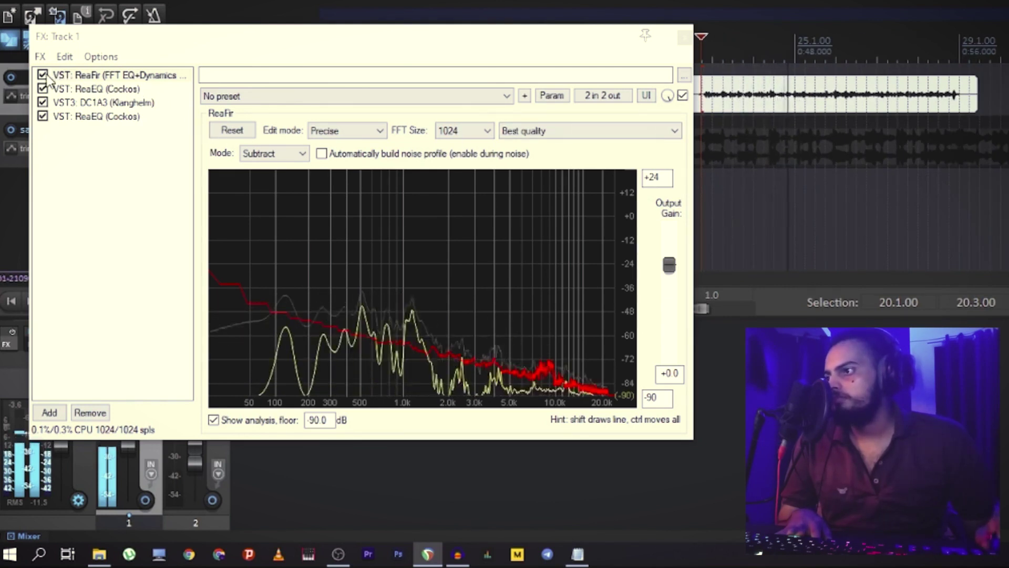
{"action": "key", "text": "space"}
{"action": "scroll", "coordinate": [718, 105], "scroll_direction": "up", "scroll_amount": 3}
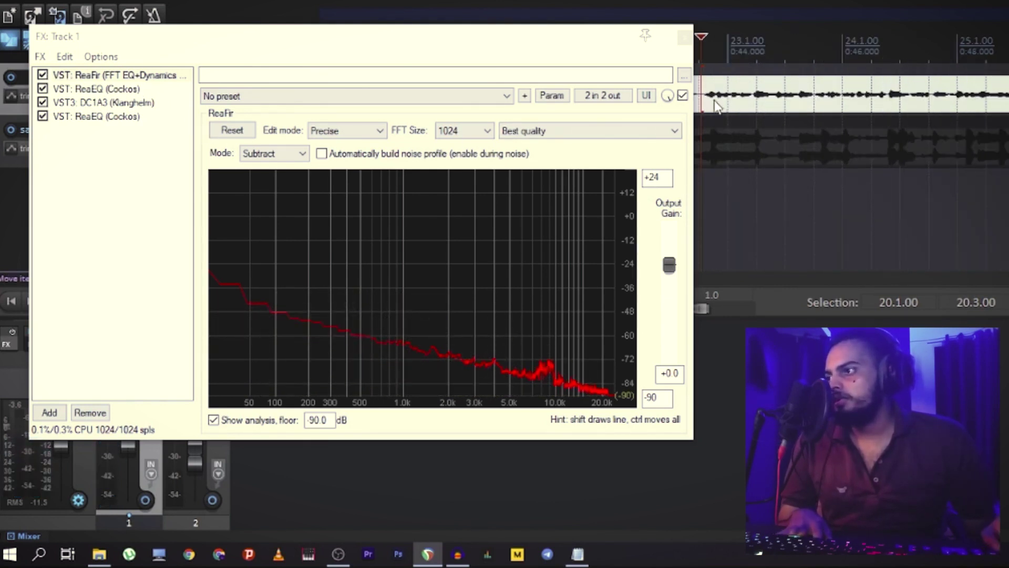
{"action": "left_click", "coordinate": [43, 76]}
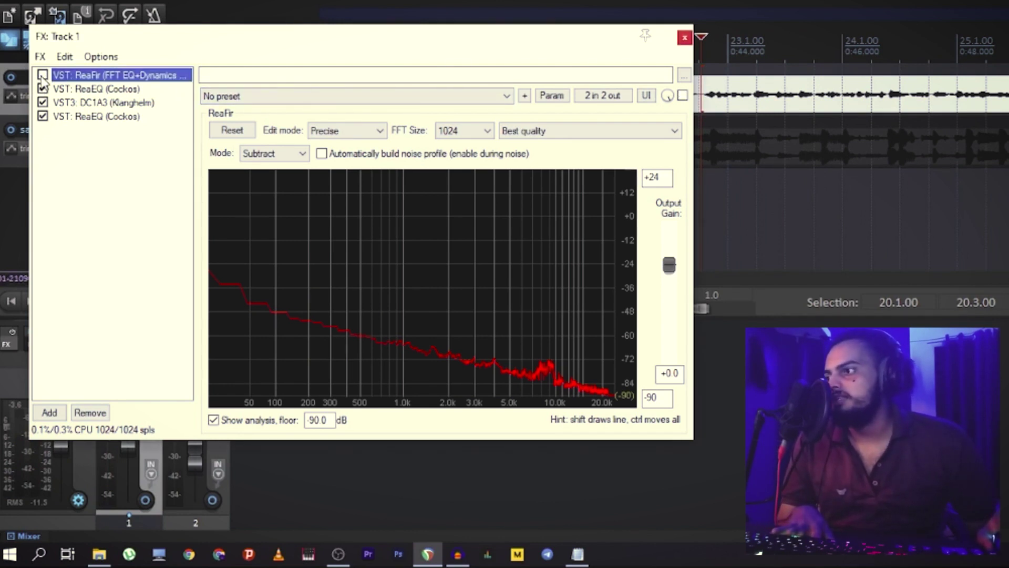
{"action": "key", "text": "space"}
{"action": "left_click", "coordinate": [42, 75]}
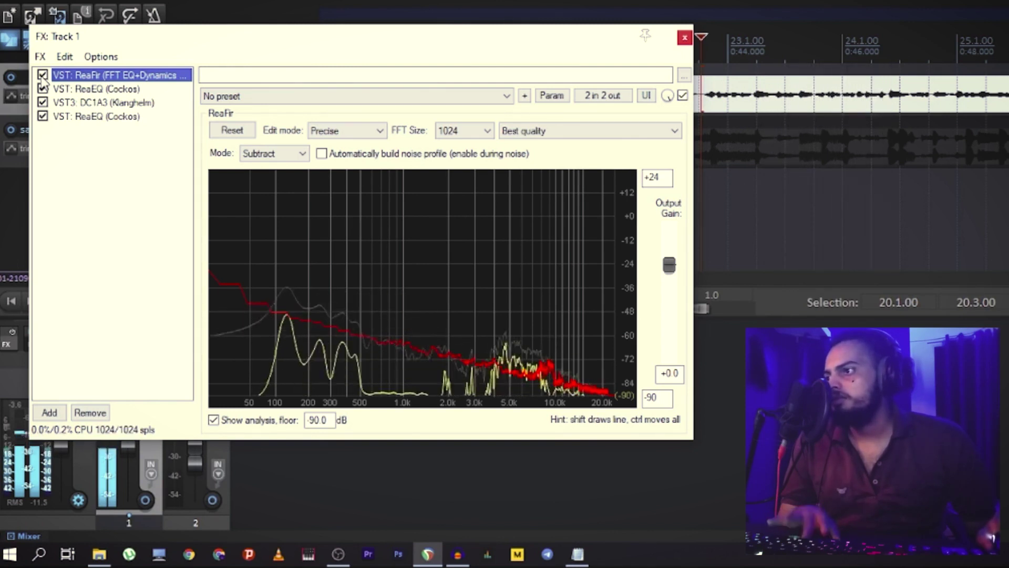
{"action": "key", "text": "space"}
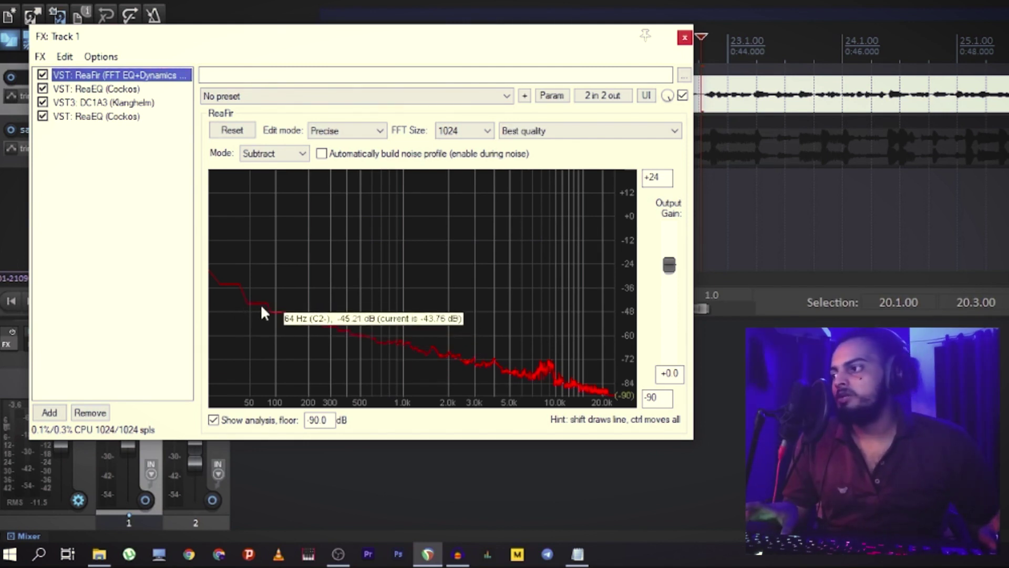
- Lower ReaFir's entire noise profile curve by about 20 dB during playback and close track 1's effect chain
{"action": "mouse_move", "coordinate": [262, 309]}
{"action": "left_mouse_down"}
{"action": "mouse_move", "coordinate": [262, 356]}
{"action": "mouse_move", "coordinate": [264, 305]}
{"action": "left_mouse_up"}
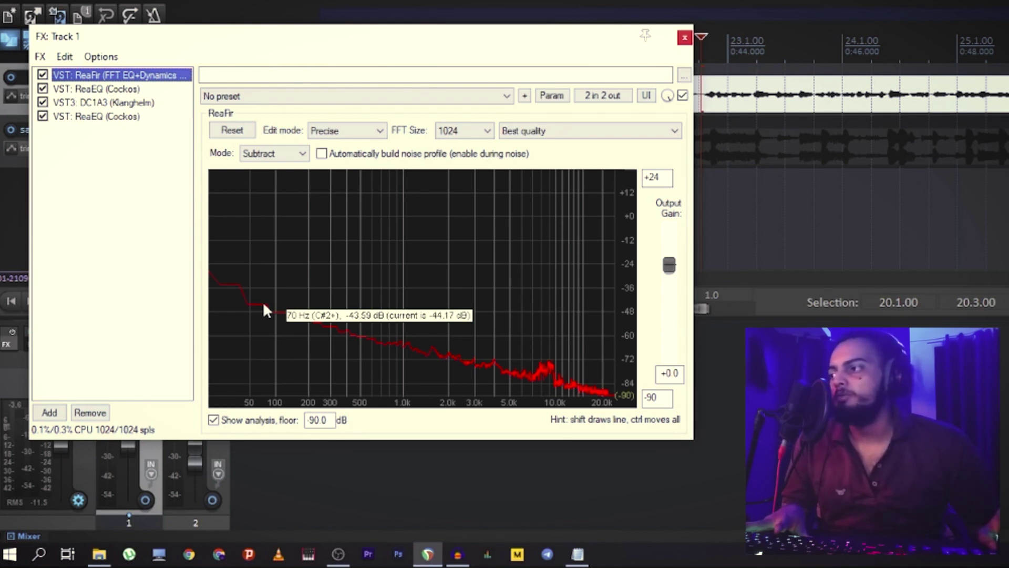
{"action": "key", "text": "space"}
{"action": "mouse_move", "coordinate": [262, 301]}
{"action": "left_mouse_down"}
{"action": "mouse_move", "coordinate": [258, 422]}
{"action": "mouse_move", "coordinate": [266, 329]}
{"action": "mouse_move", "coordinate": [267, 339]}
{"action": "left_mouse_up"}
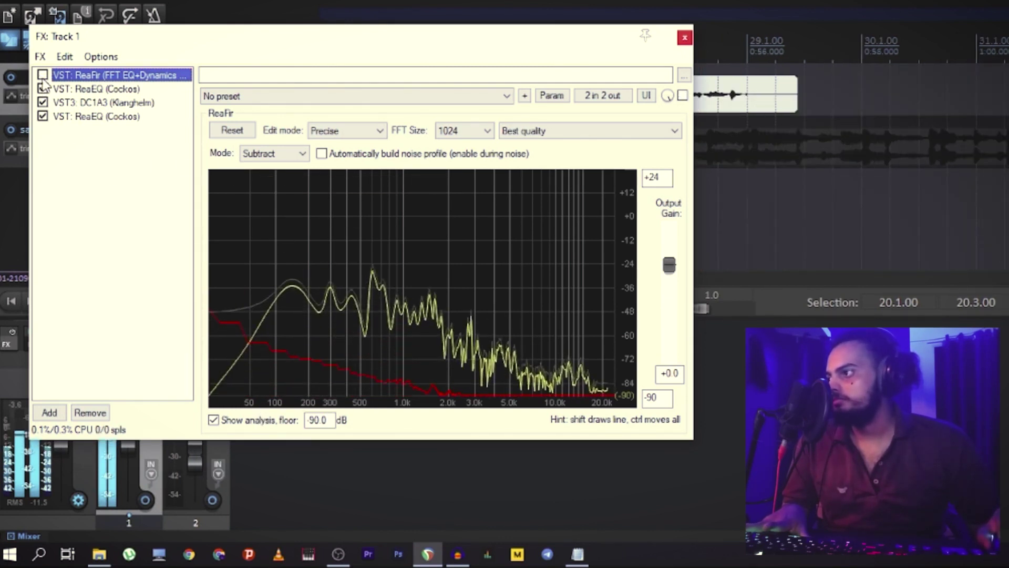
{"action": "left_click", "coordinate": [684, 38]}
{"action": "scroll", "coordinate": [674, 129], "scroll_direction": "down", "scroll_amount": 3}
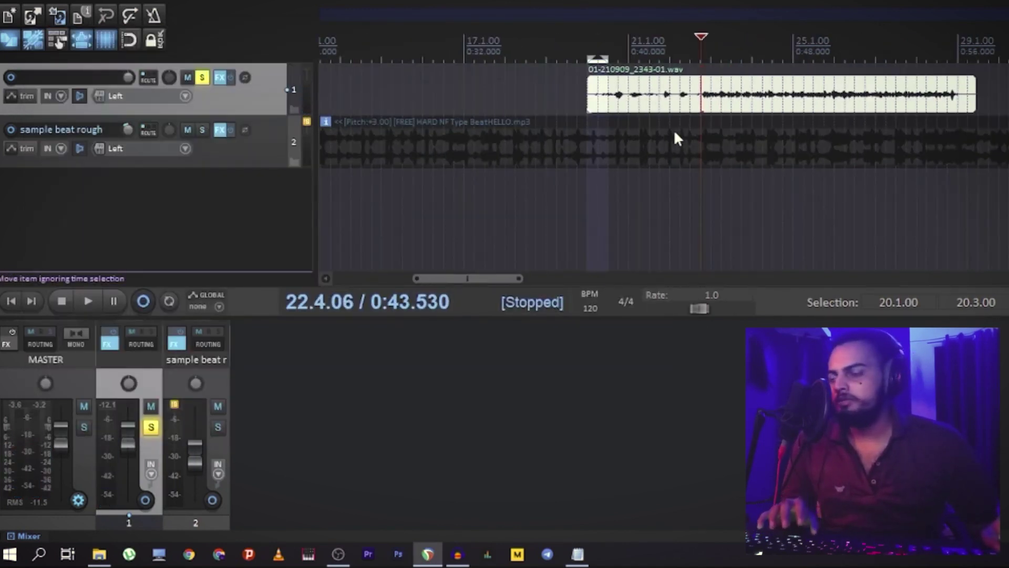
- Take track 1 out of solo and audition the vocal together with the sample beat from about 0:42
{"action": "key", "text": "f"}
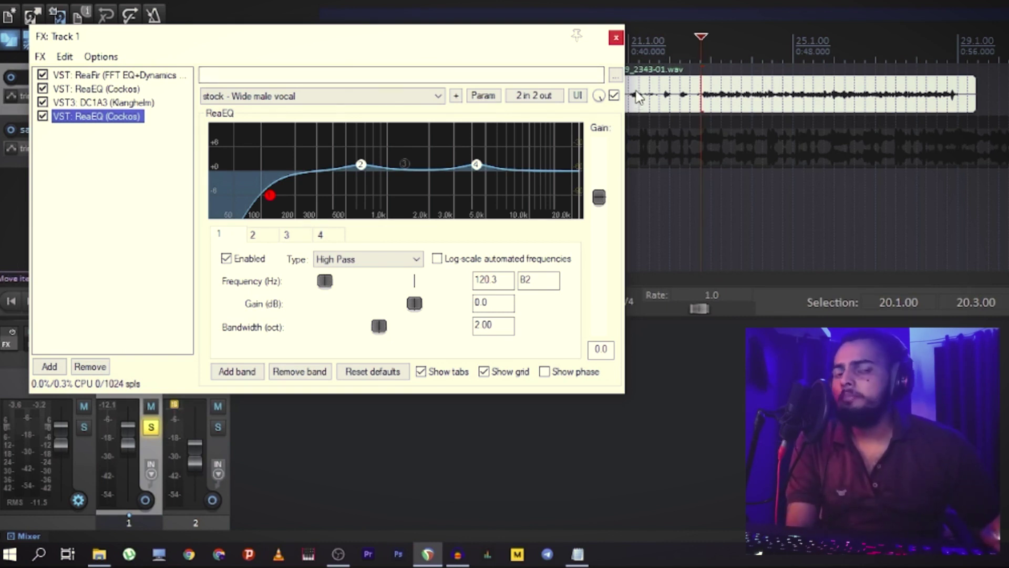
{"action": "left_click", "coordinate": [616, 38]}
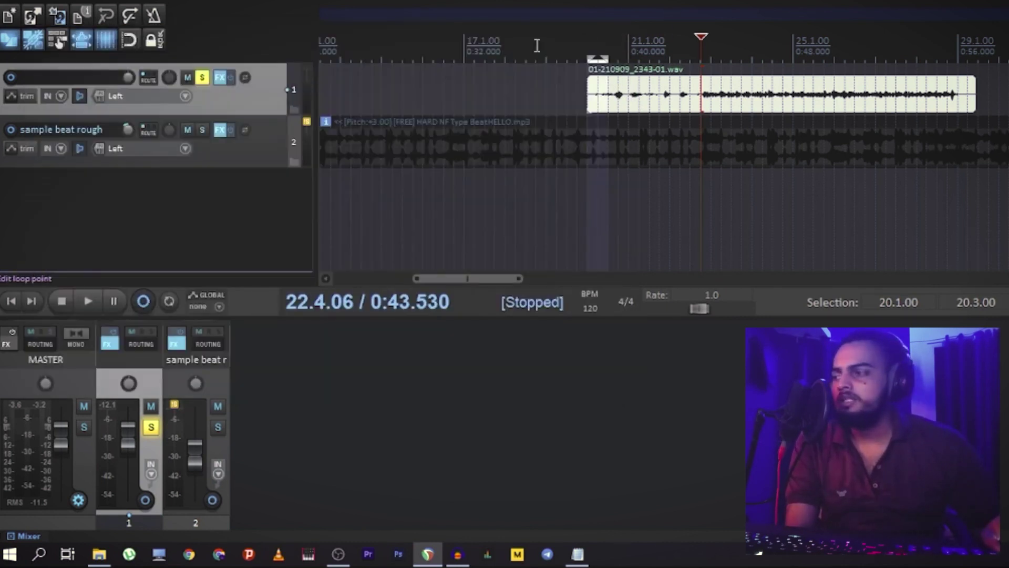
{"action": "scroll", "coordinate": [664, 172], "scroll_direction": "down", "scroll_amount": 2}
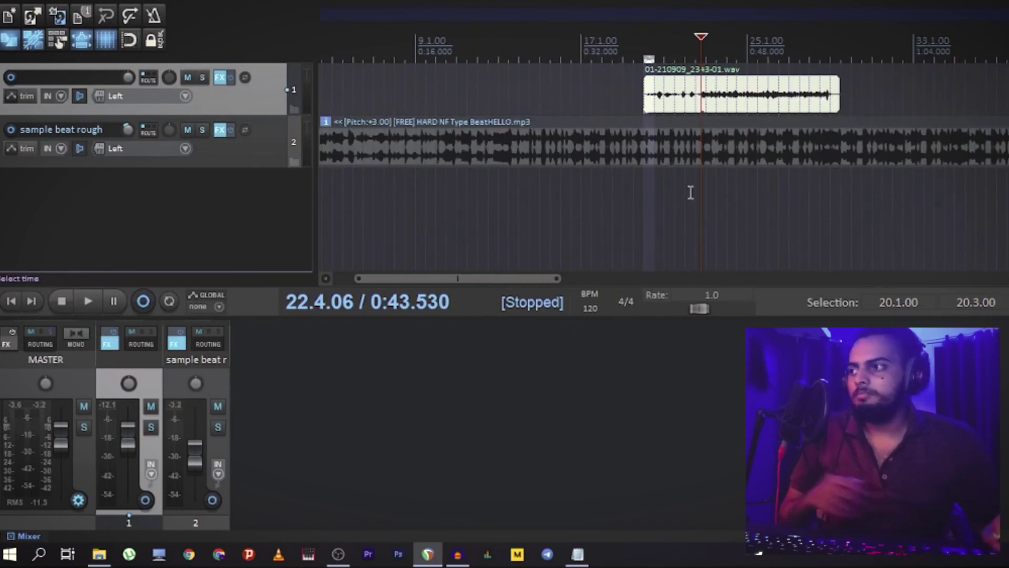
{"action": "left_click", "coordinate": [693, 168]}
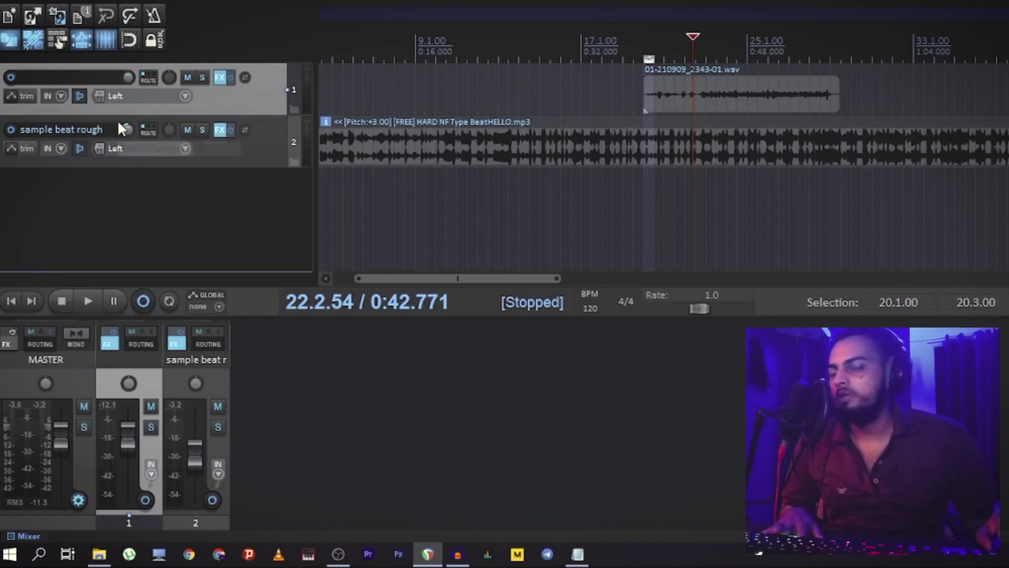
{"action": "left_click_drag", "start_coordinate": [126, 131], "coordinate": [126, 144]}
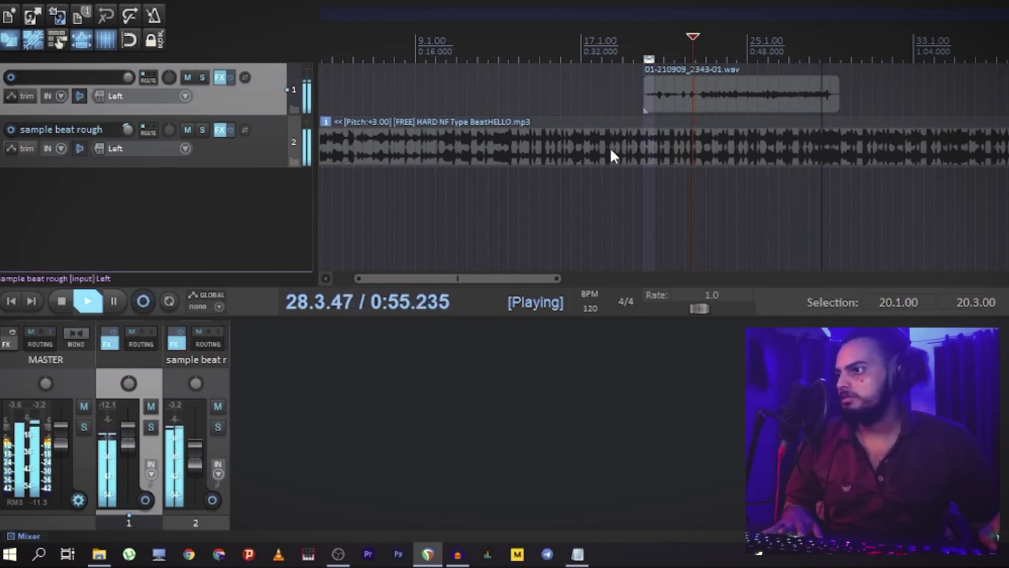
{"action": "key", "text": "space"}
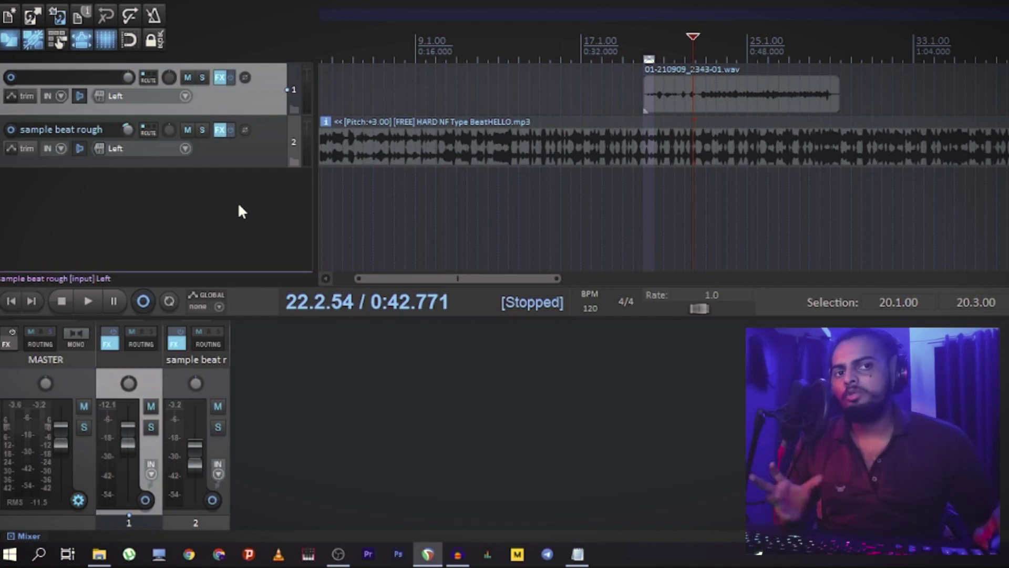
- During playback, set track 1's DC1A3 compressor to output 5.5 and input -2.6, and enable Relaxed mode
{"action": "double_click", "coordinate": [239, 206]}
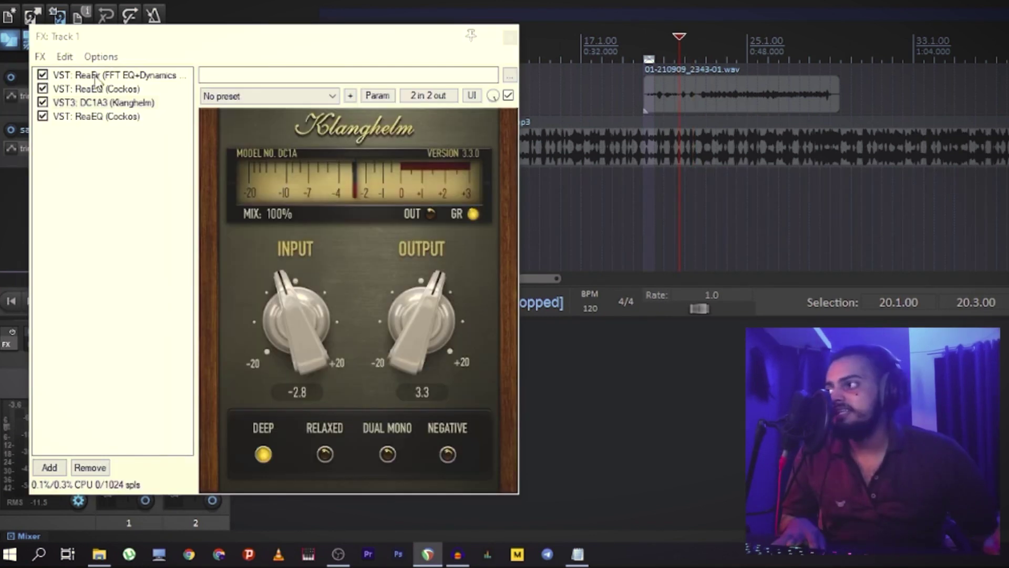
{"action": "left_click", "coordinate": [94, 89]}
{"action": "left_click", "coordinate": [96, 102]}
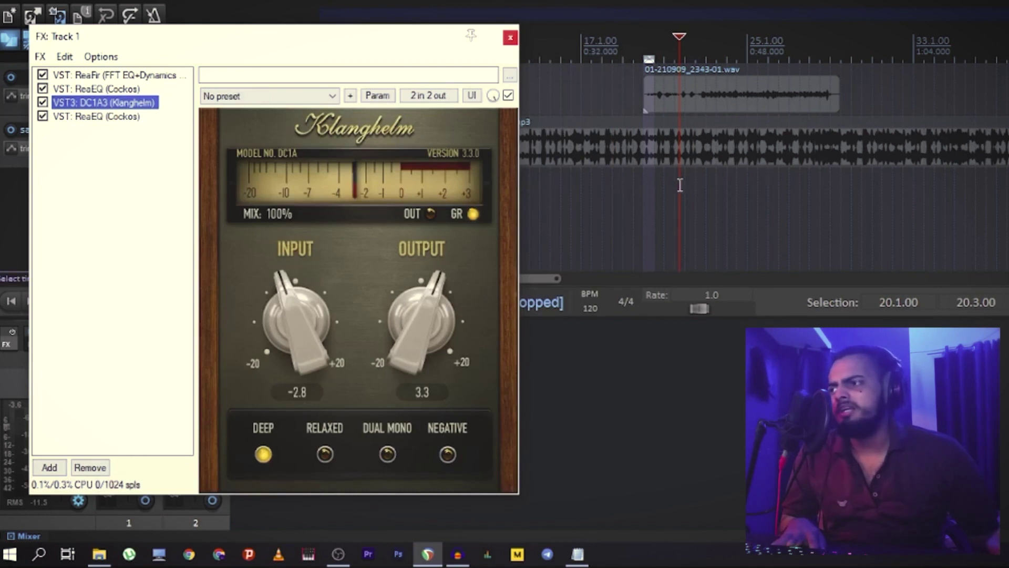
{"action": "left_click", "coordinate": [691, 213]}
{"action": "key", "text": "space"}
{"action": "left_click_drag", "start_coordinate": [436, 318], "coordinate": [444, 291]}
{"action": "left_click_drag", "start_coordinate": [308, 316], "coordinate": [308, 314]}
{"action": "left_click", "coordinate": [324, 456]}
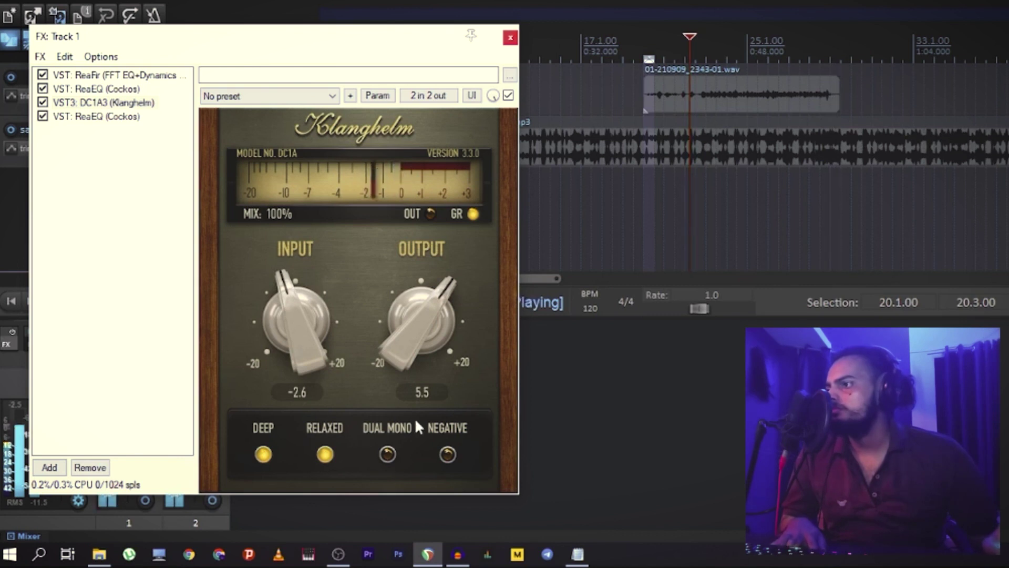
- Move band 4 of track 1's final ReaEQ to about 4824 Hz with 2.1 dB gain while listening
{"action": "left_click", "coordinate": [127, 119]}
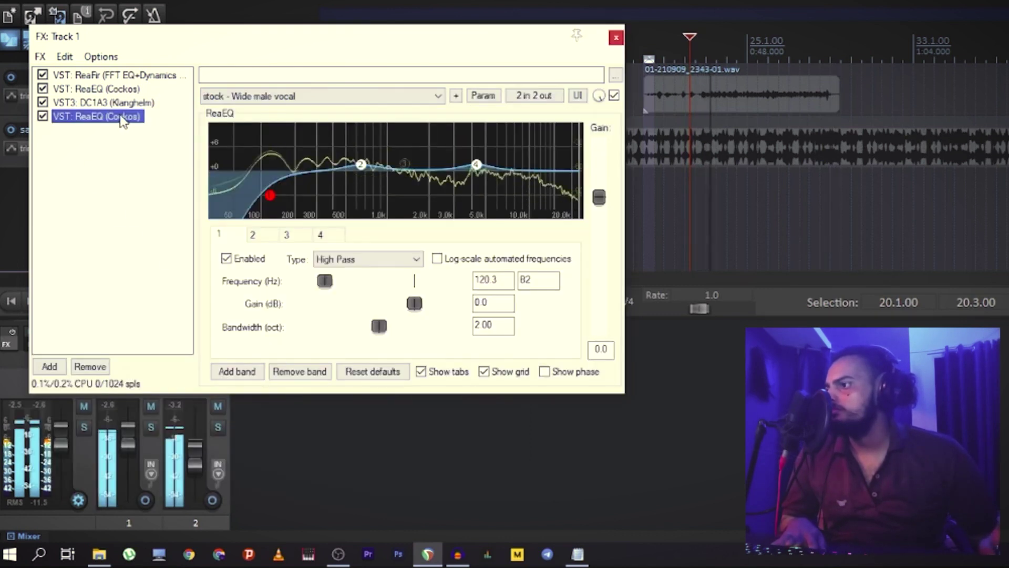
{"action": "mouse_move", "coordinate": [476, 165]}
{"action": "left_mouse_down"}
{"action": "mouse_move", "coordinate": [498, 128]}
{"action": "mouse_move", "coordinate": [500, 84]}
{"action": "mouse_move", "coordinate": [485, 171]}
{"action": "left_mouse_up"}
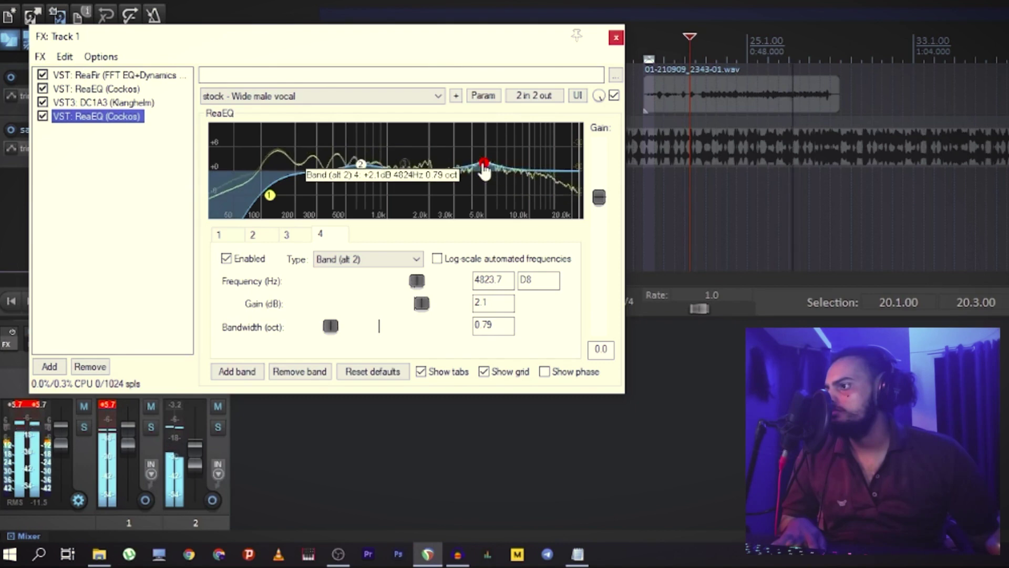
{"action": "key", "text": "Up"}
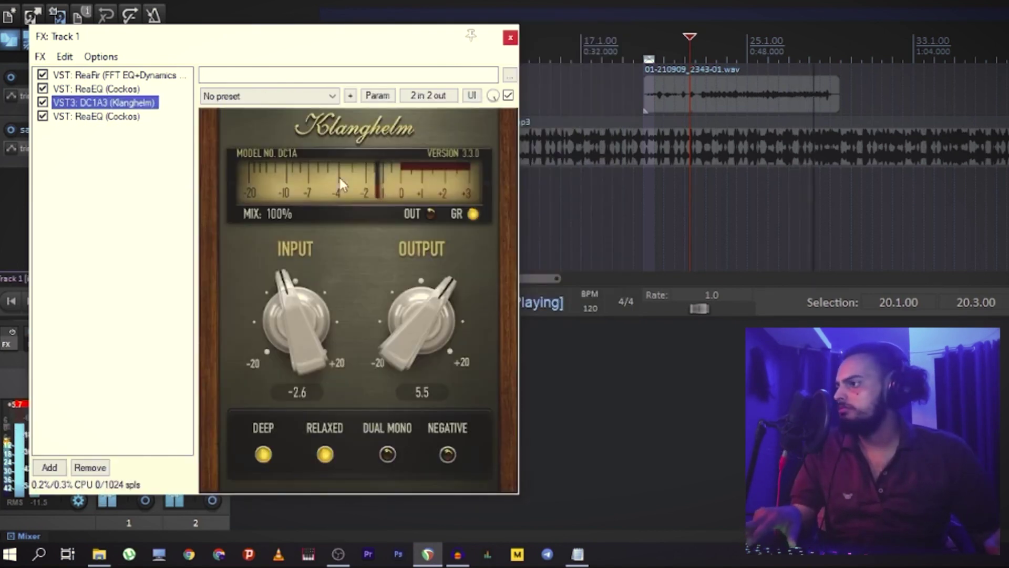
{"action": "left_click", "coordinate": [84, 116]}
{"action": "left_click", "coordinate": [103, 94]}
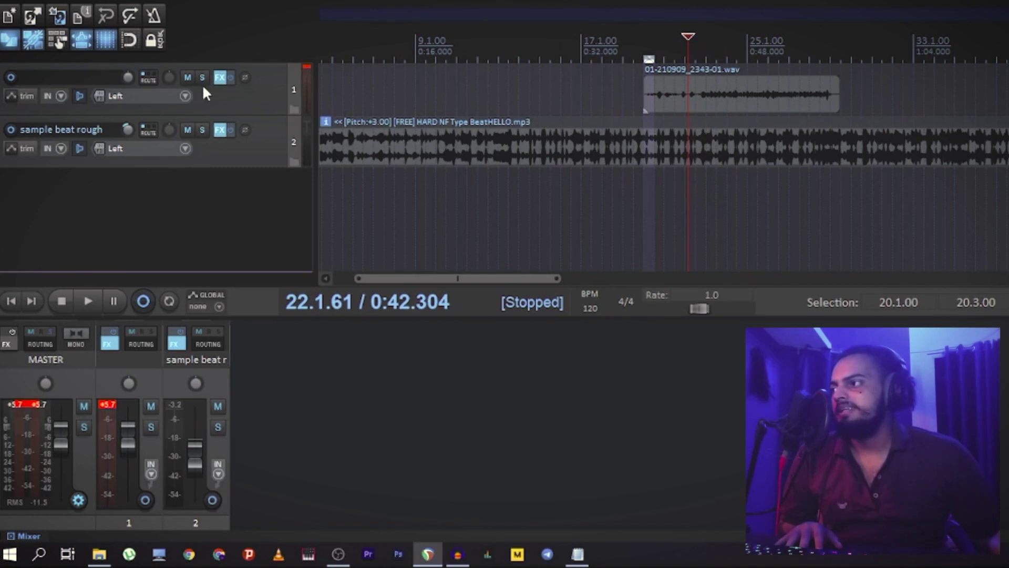
- Review the ReaFir, first ReaEQ and DC1A3 settings in track 1's effect chain
{"action": "left_click", "coordinate": [219, 78]}
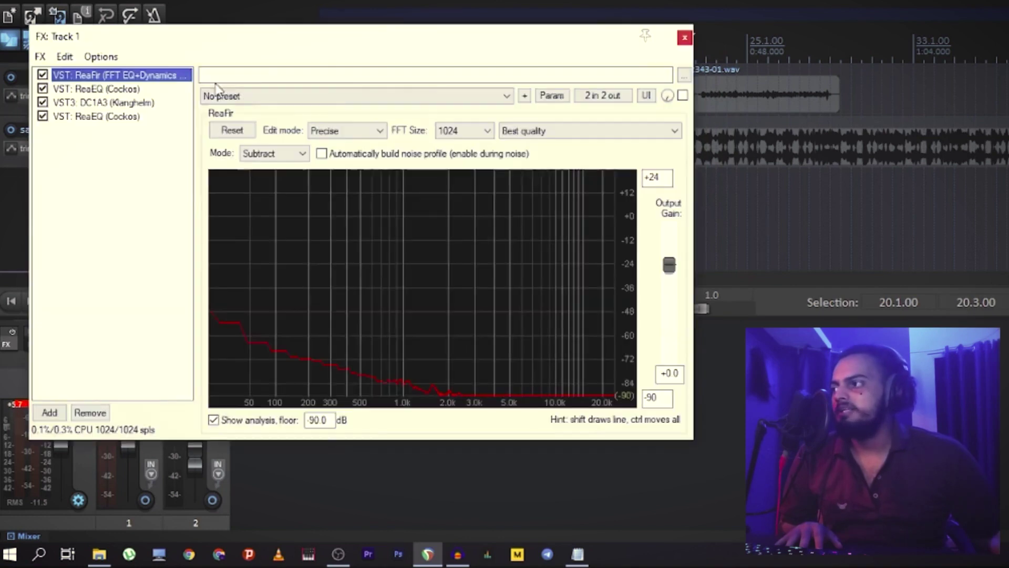
{"action": "left_click", "coordinate": [111, 94]}
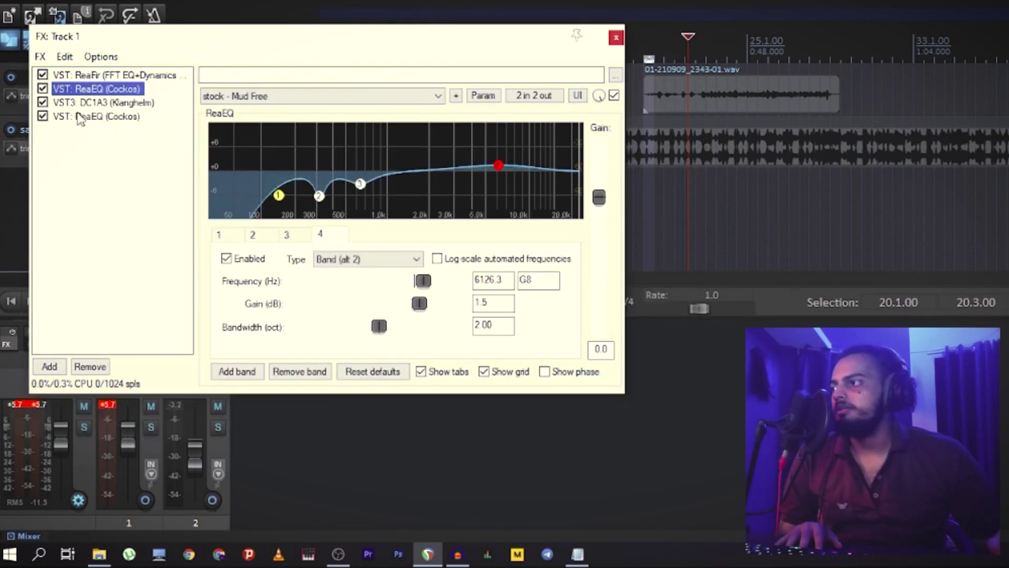
{"action": "left_click", "coordinate": [105, 103]}
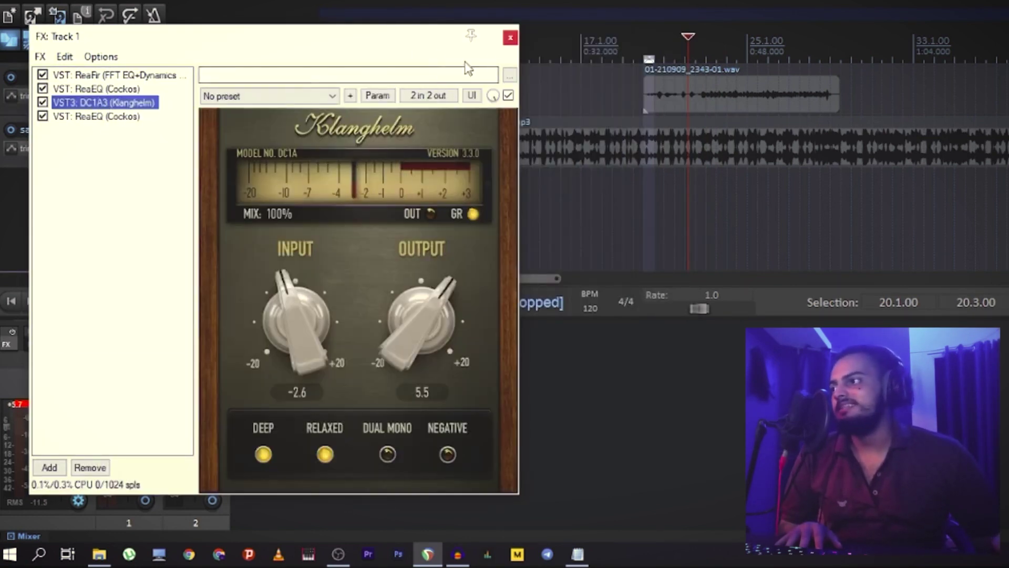
{"action": "left_click", "coordinate": [513, 39]}
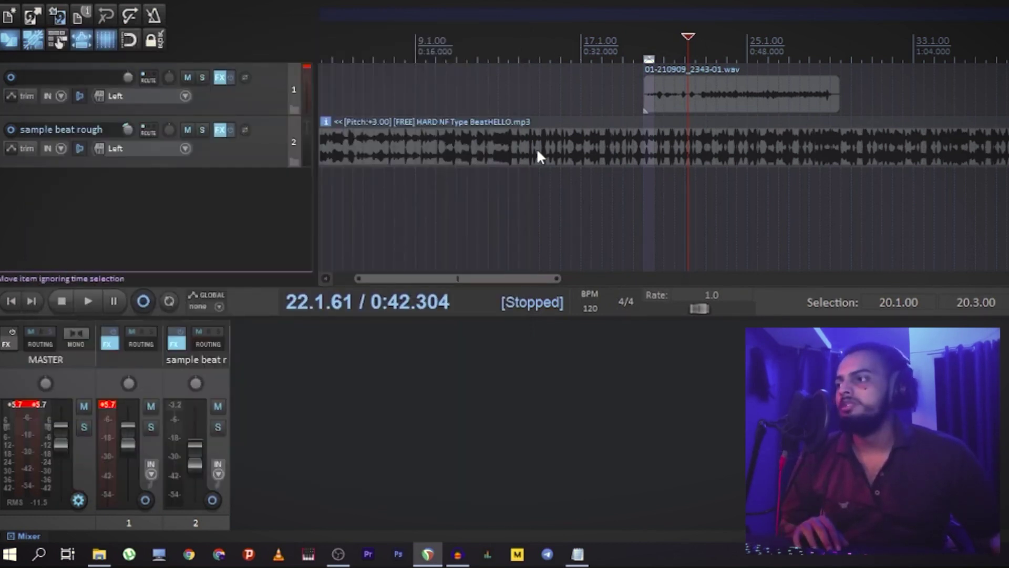
- Add a third track below the beat and insert ReaVerb (Cockos) on it
{"action": "key", "text": "ctrl+t"}
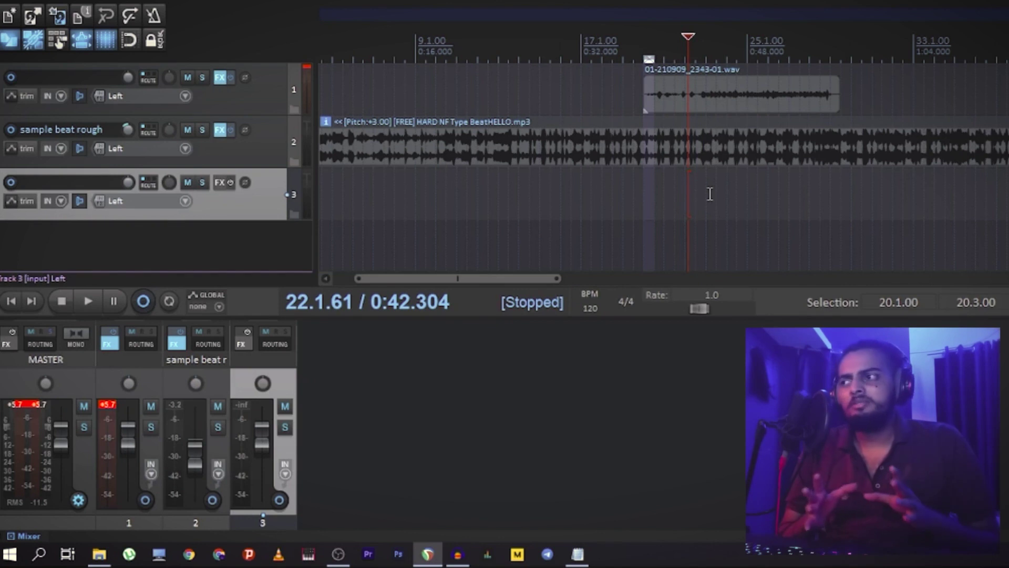
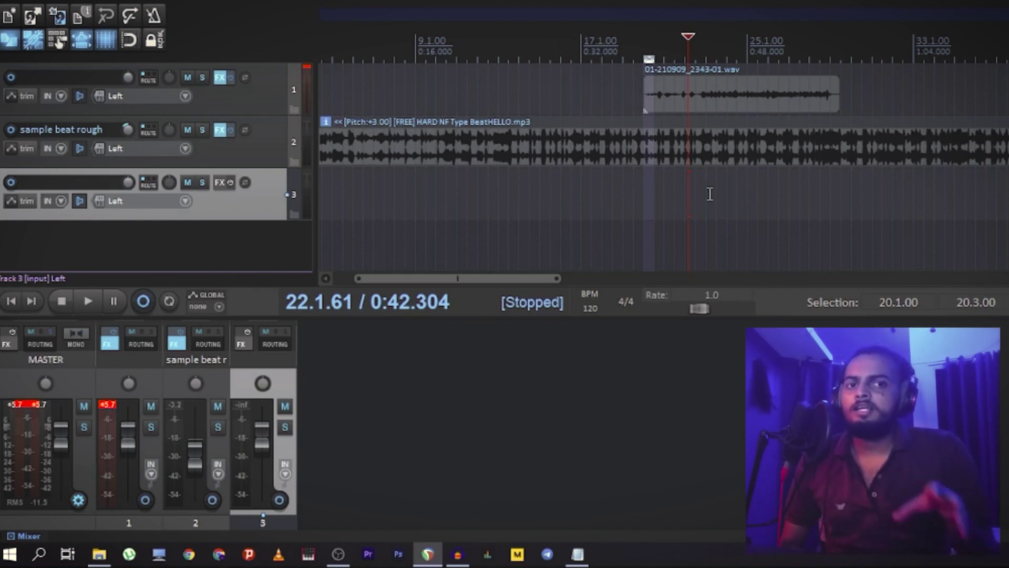
{"action": "left_click", "coordinate": [219, 77]}
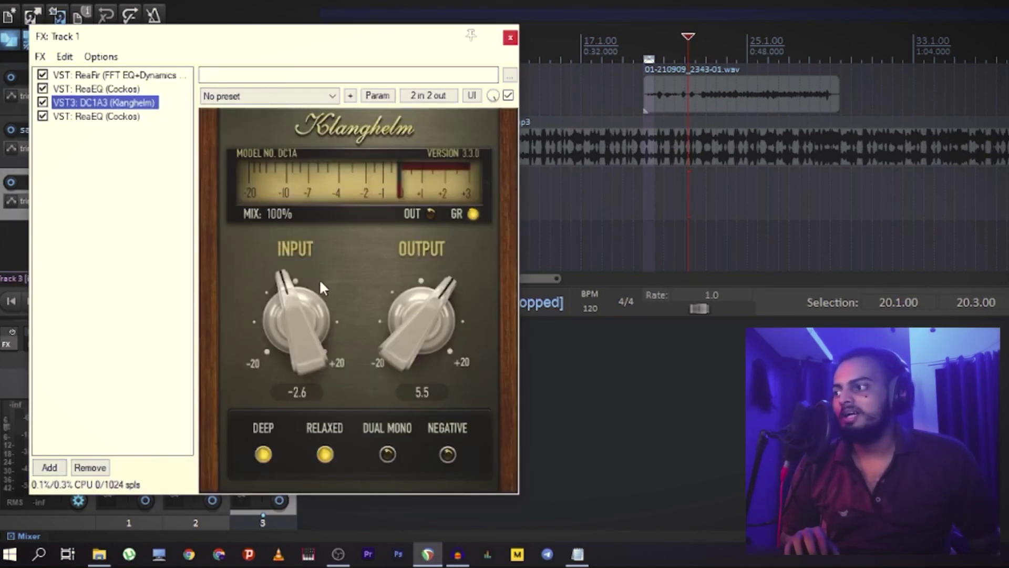
{"action": "key", "text": "Escape"}
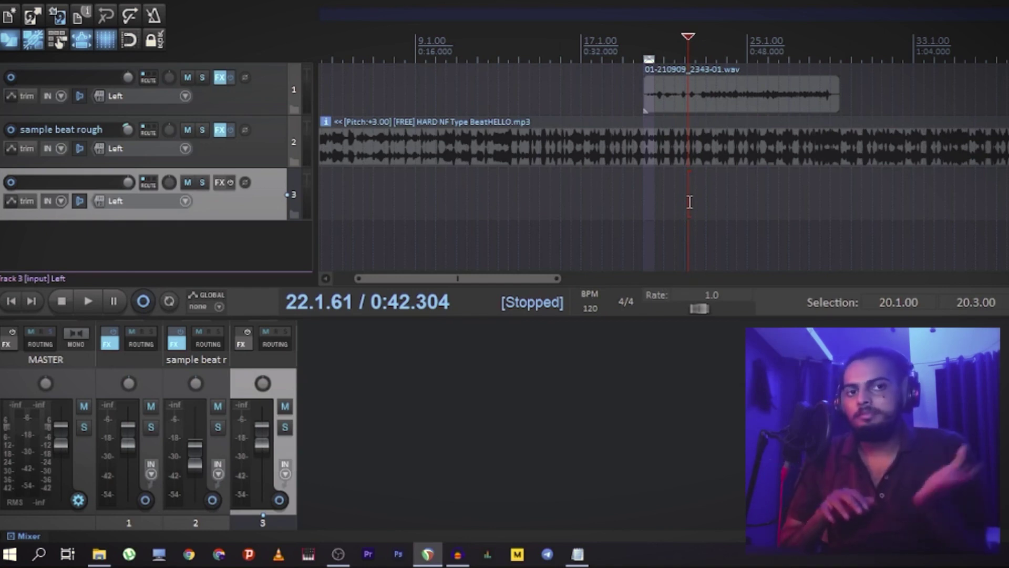
{"action": "left_click", "coordinate": [221, 182]}
{"action": "type", "text": "reav"}
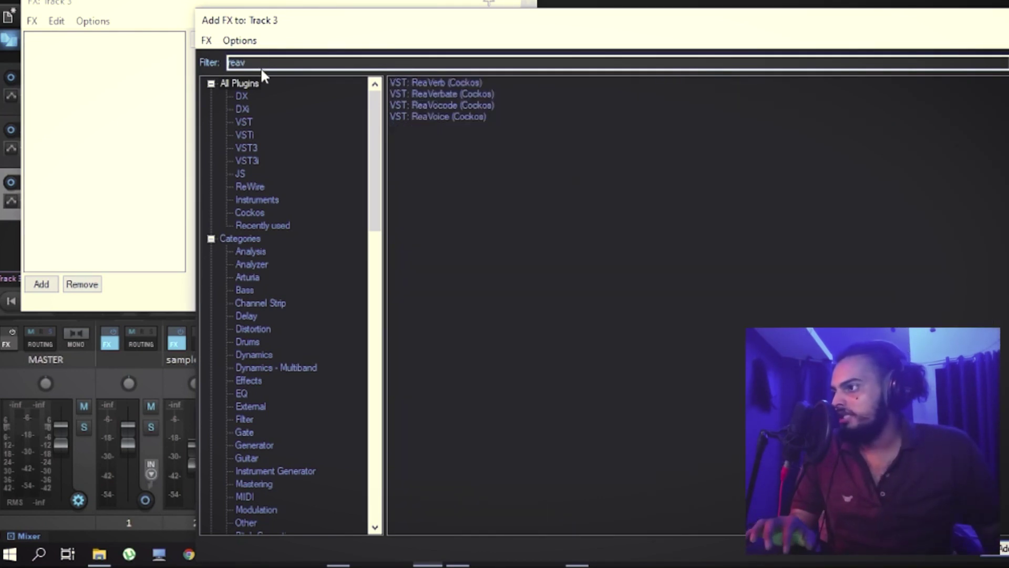
{"action": "double_click", "coordinate": [440, 83]}
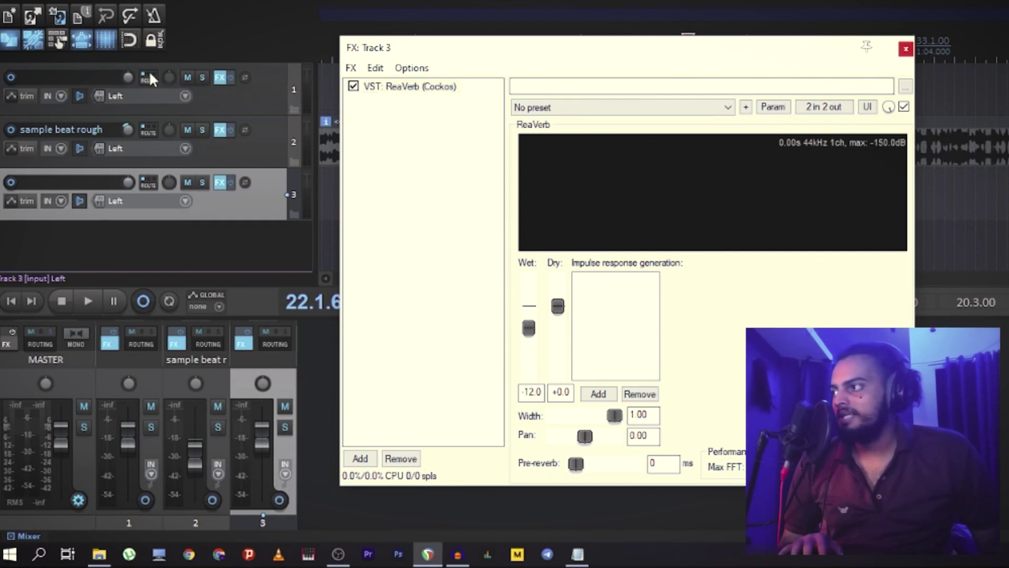
- Add a send from track 1 to track 3 in track 1's routing settings
{"action": "left_click_drag", "start_coordinate": [475, 51], "coordinate": [561, 178]}
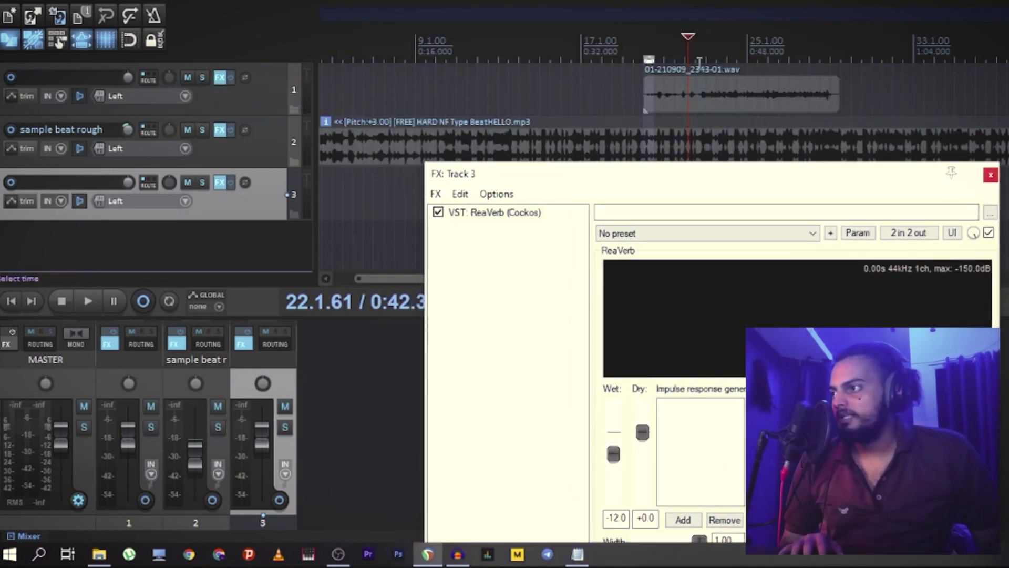
{"action": "left_click", "coordinate": [148, 80]}
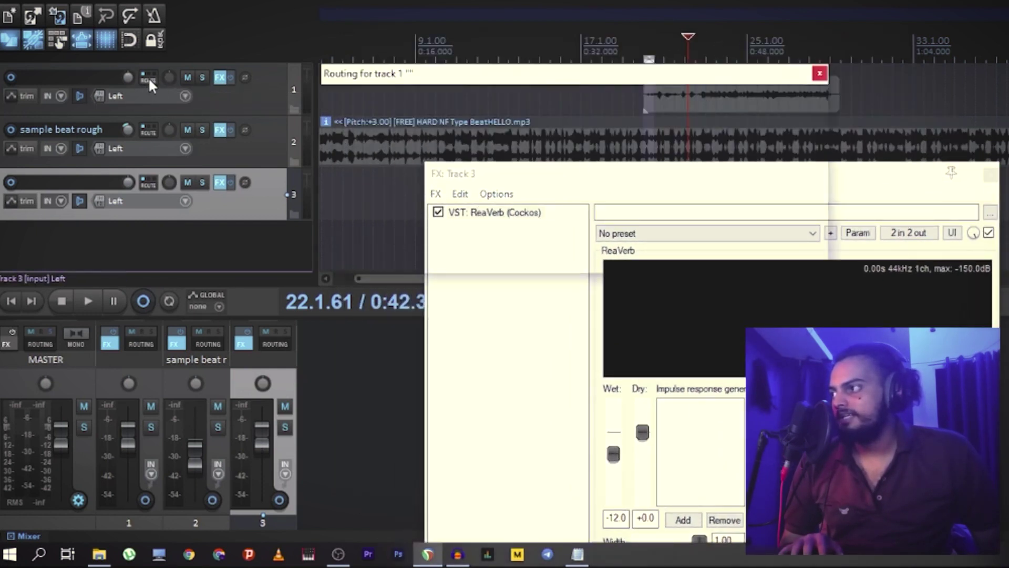
{"action": "left_click", "coordinate": [432, 220]}
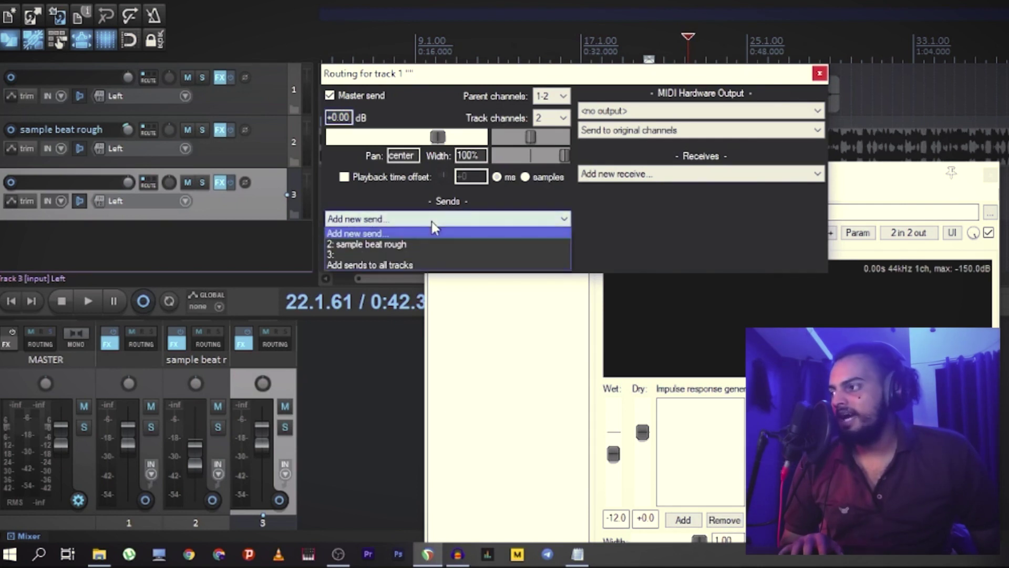
{"action": "left_click", "coordinate": [415, 254]}
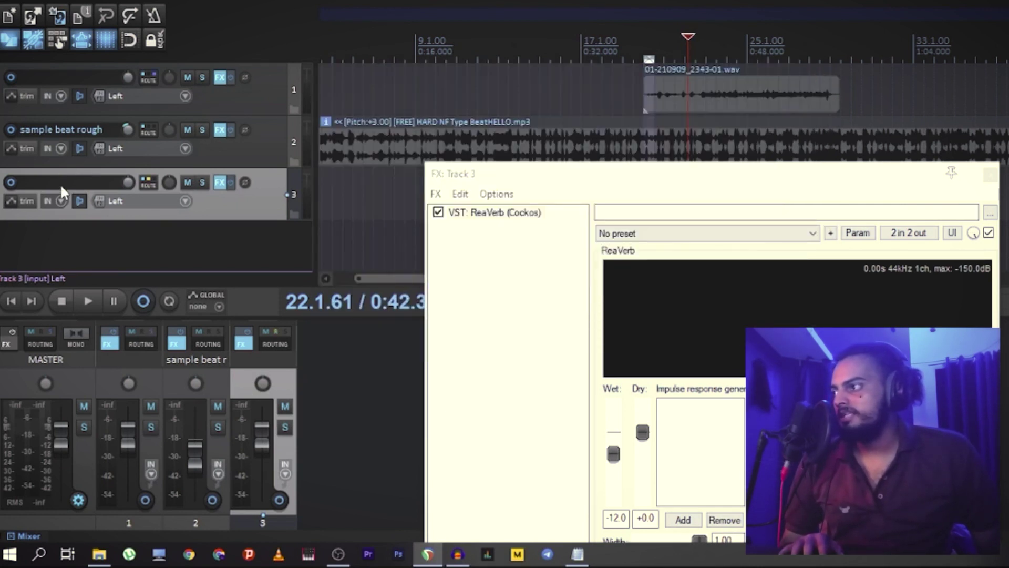
- Name the third track "reverb"
{"action": "double_click", "coordinate": [60, 182]}
{"action": "type", "text": "rever"}
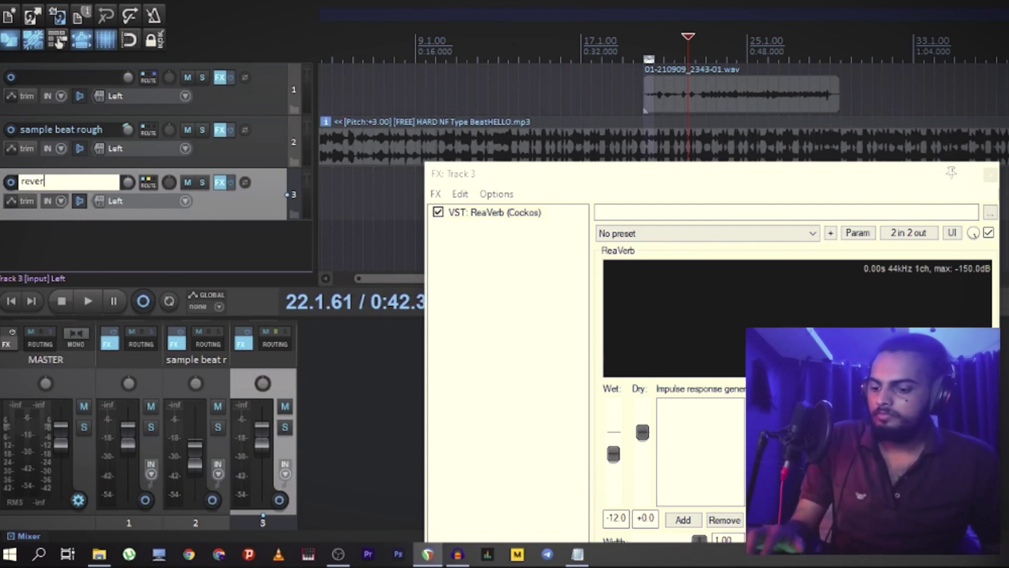
{"action": "type", "text": "b"}
{"action": "key", "text": "Return"}
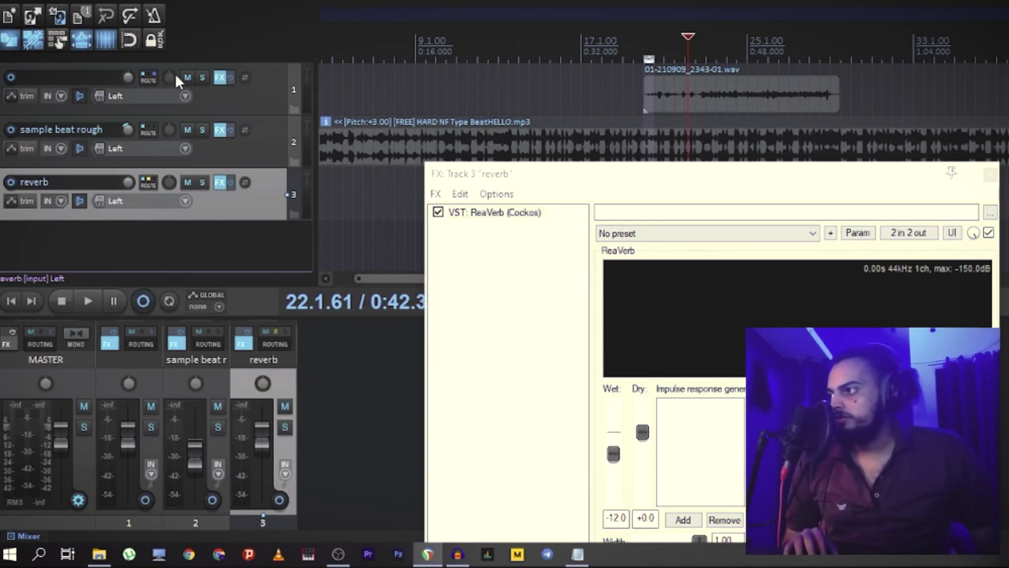
- Check the send to the reverb track in track 1's routing settings
{"action": "left_click", "coordinate": [147, 76]}
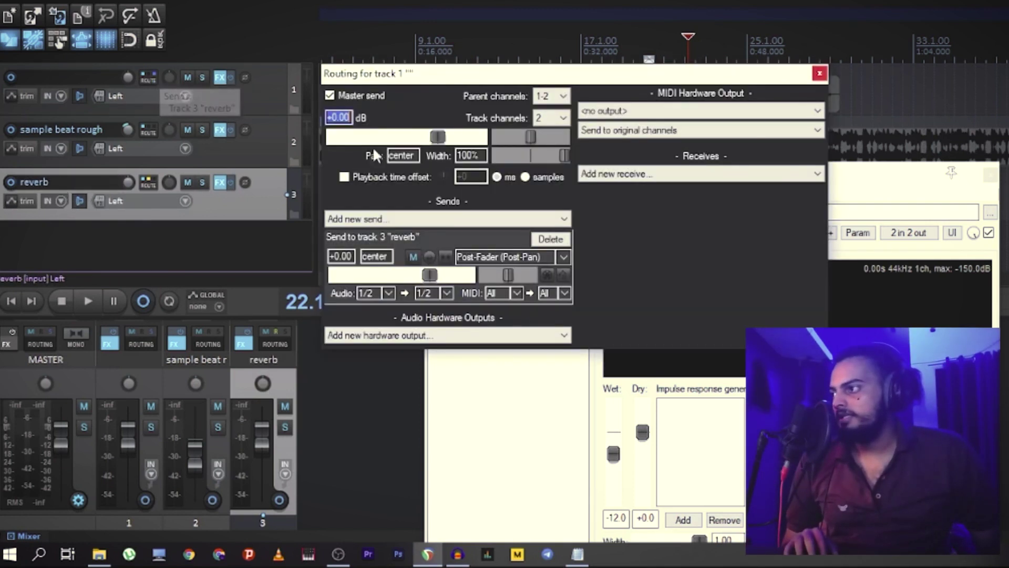
{"action": "left_click", "coordinate": [431, 218]}
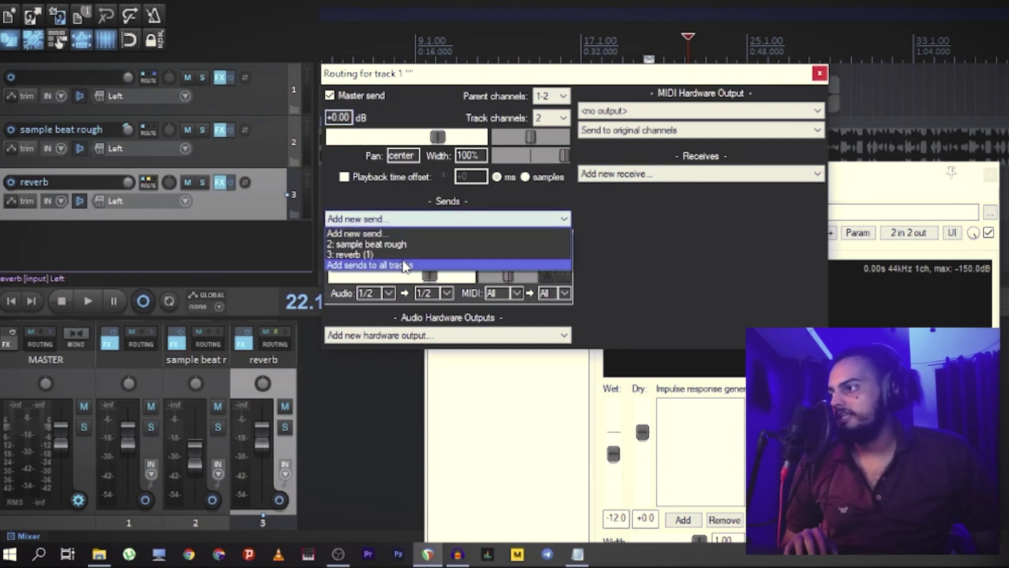
{"action": "left_click", "coordinate": [388, 255]}
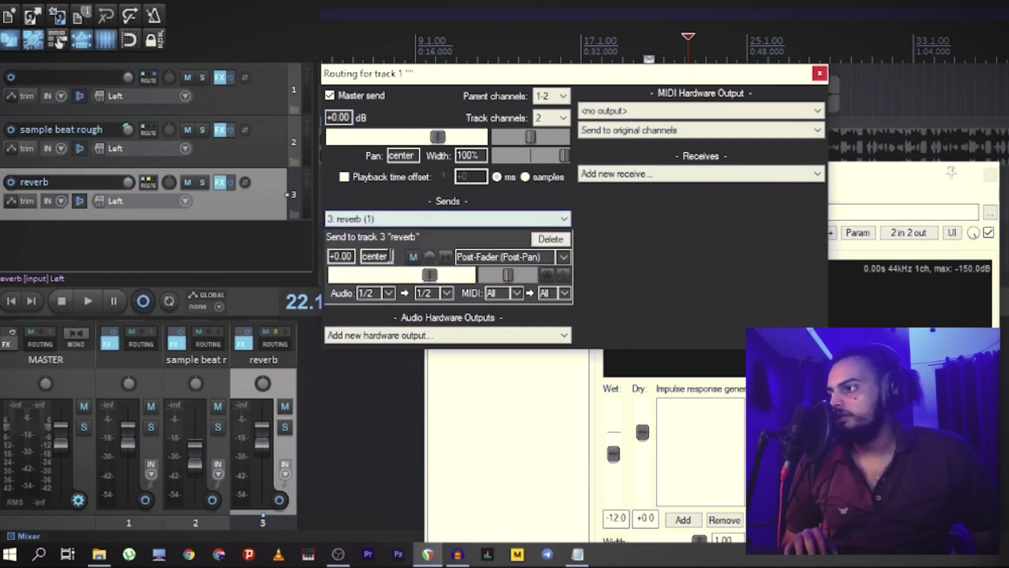
{"action": "left_click", "coordinate": [567, 240]}
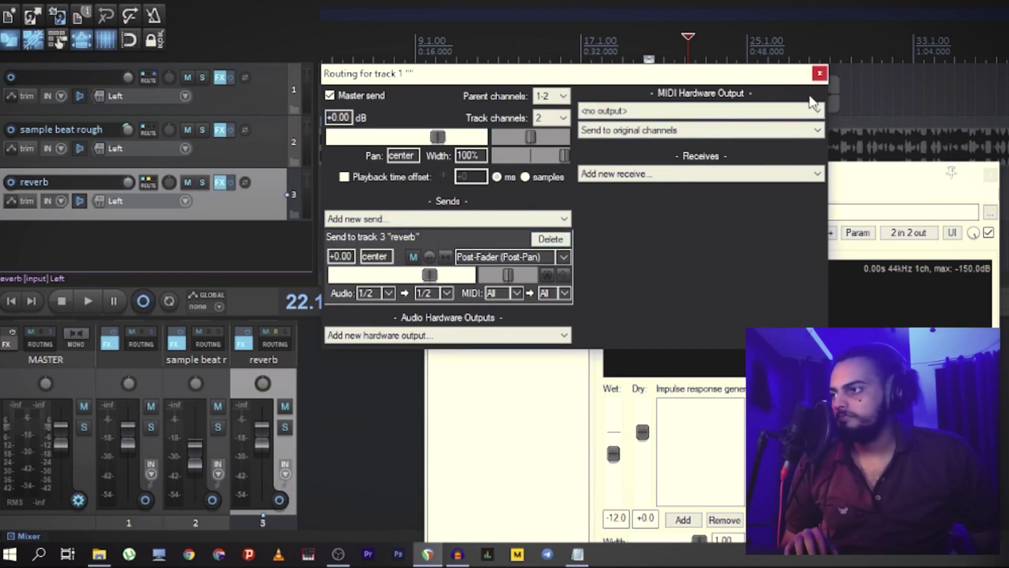
{"action": "left_click", "coordinate": [819, 73]}
- Solo only the reverb track and load the sweetverbo preset in its ReaVerb
{"action": "left_click_drag", "start_coordinate": [663, 175], "coordinate": [517, 2]}
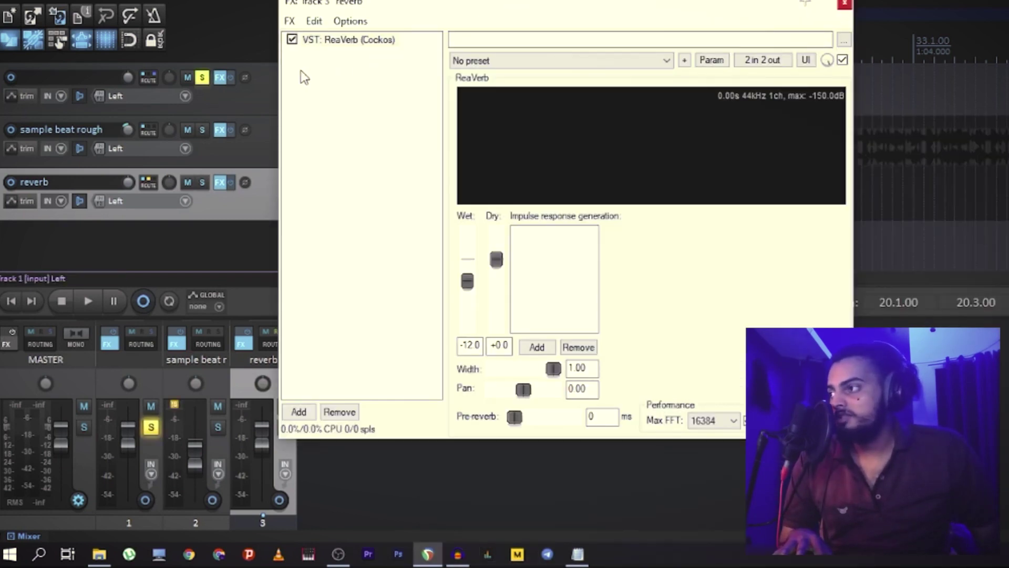
{"action": "left_click", "coordinate": [203, 79]}
{"action": "left_click", "coordinate": [203, 182]}
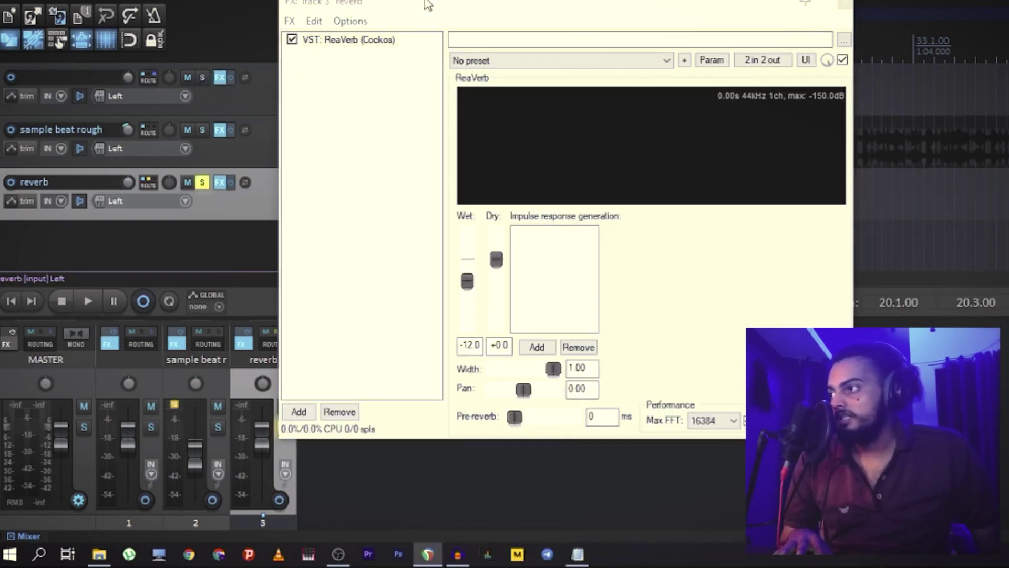
{"action": "left_click_drag", "start_coordinate": [428, 5], "coordinate": [694, 325]}
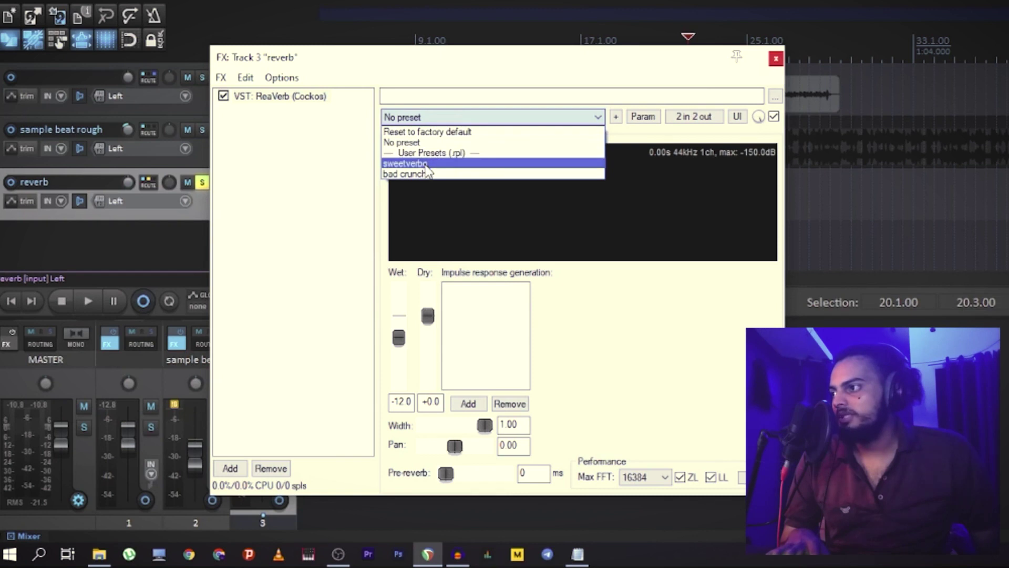
{"action": "left_click", "coordinate": [427, 164]}
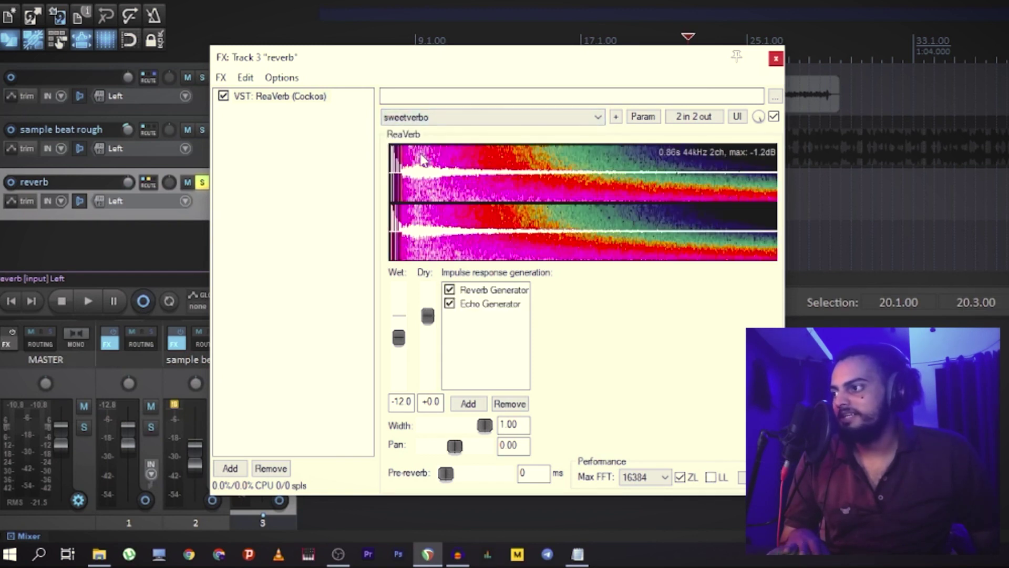
- Set ReaVerb's wet level to -19.7 and dry level to -39.4 while listening to the soloed reverb track
{"action": "key", "text": "space"}
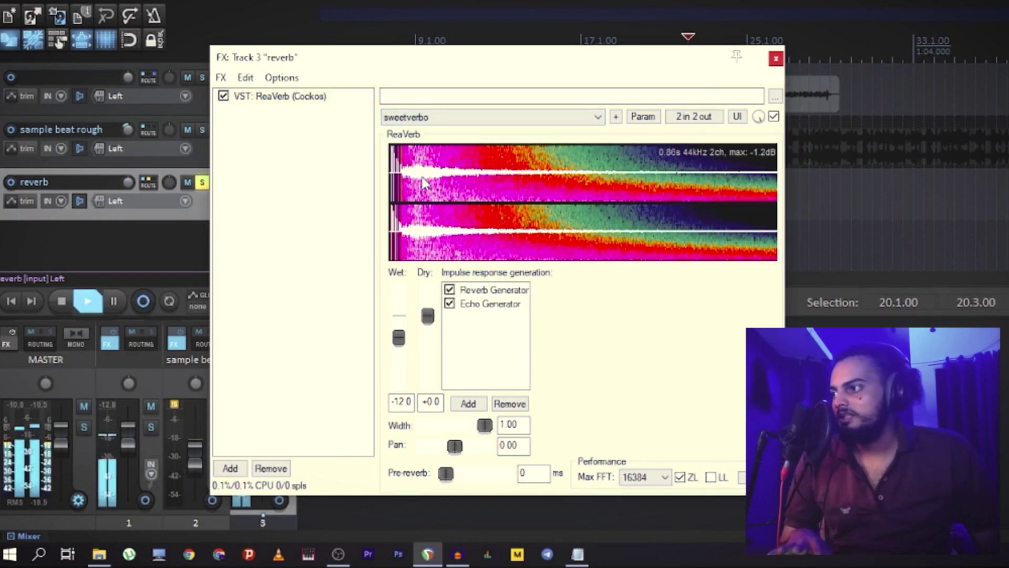
{"action": "key", "text": "space"}
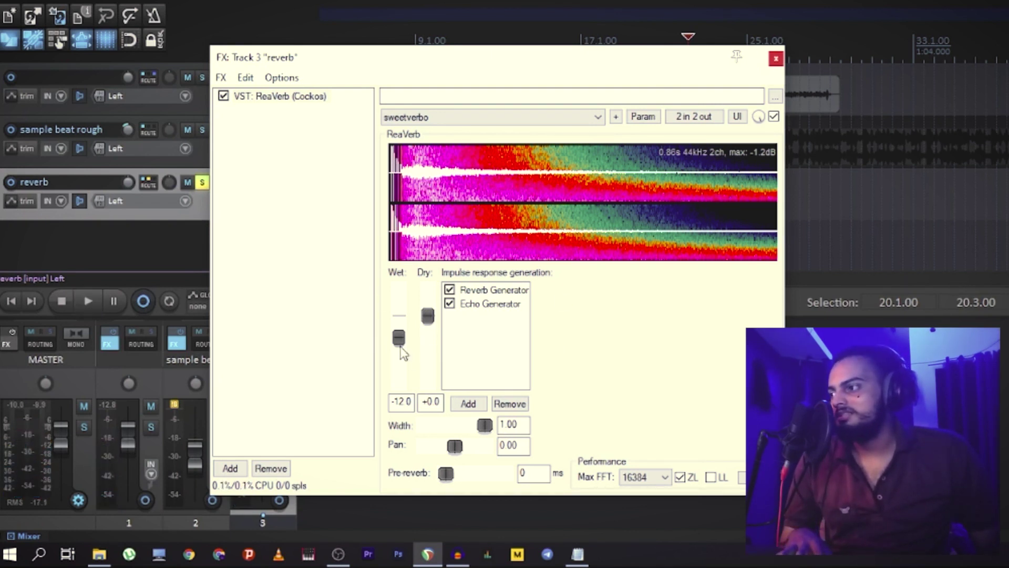
{"action": "left_click_drag", "start_coordinate": [397, 340], "coordinate": [397, 366]}
{"action": "key", "text": "space"}
{"action": "left_click_drag", "start_coordinate": [428, 316], "coordinate": [427, 337]}
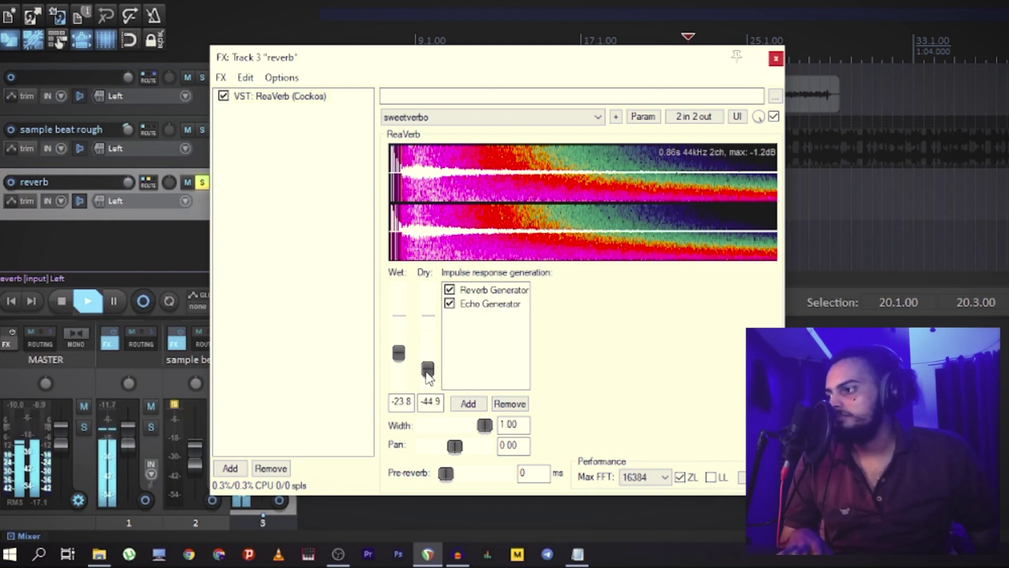
{"action": "left_click_drag", "start_coordinate": [401, 340], "coordinate": [408, 353]}
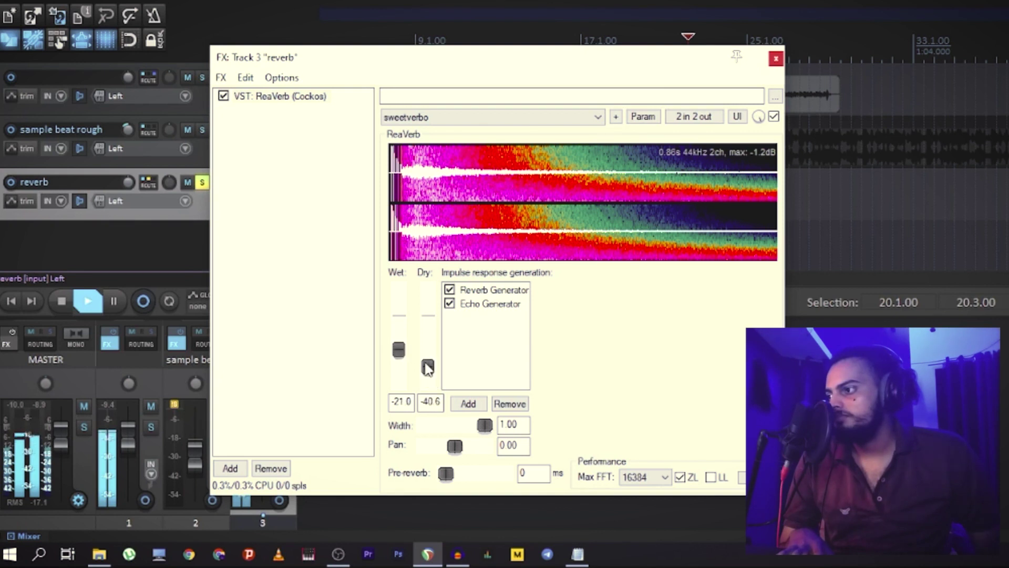
{"action": "left_click_drag", "start_coordinate": [428, 361], "coordinate": [370, 346]}
{"action": "key", "text": "space"}
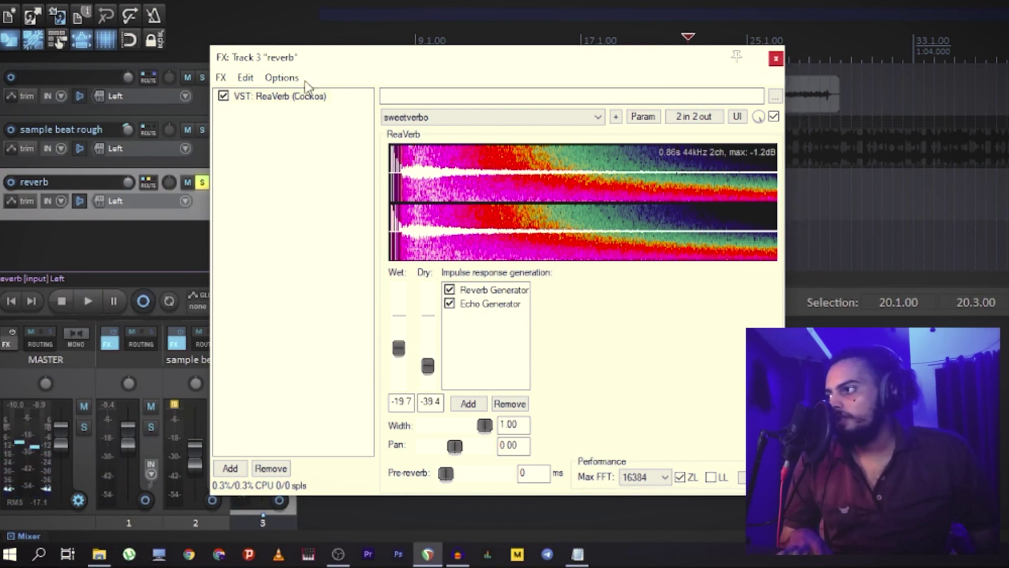
- Solo track 1 together with the reverb track and start playback
{"action": "left_click_drag", "start_coordinate": [312, 66], "coordinate": [502, 163]}
{"action": "left_click", "coordinate": [203, 77]}
{"action": "key", "text": "space"}
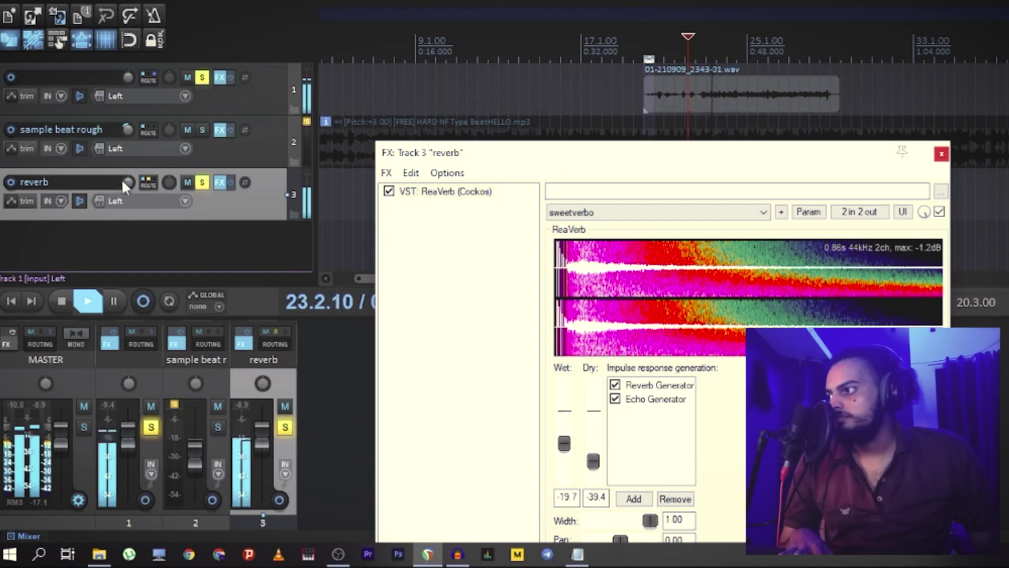
- Disable ReaVerb's Echo Generator and set its wet level to -25.4 during playback
{"action": "left_click", "coordinate": [614, 400]}
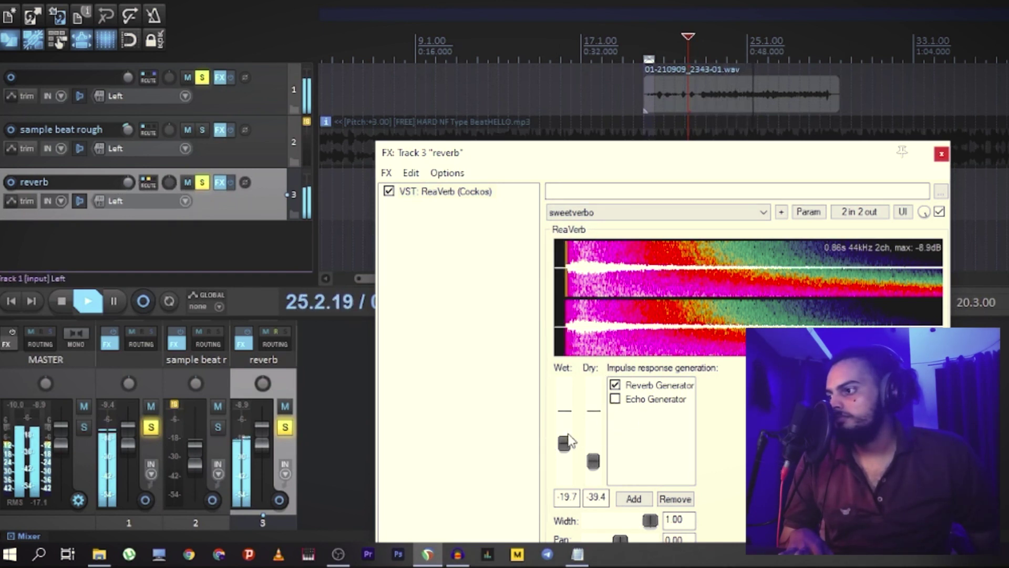
{"action": "left_click_drag", "start_coordinate": [596, 161], "coordinate": [605, 66]}
{"action": "left_click_drag", "start_coordinate": [573, 348], "coordinate": [577, 358]}
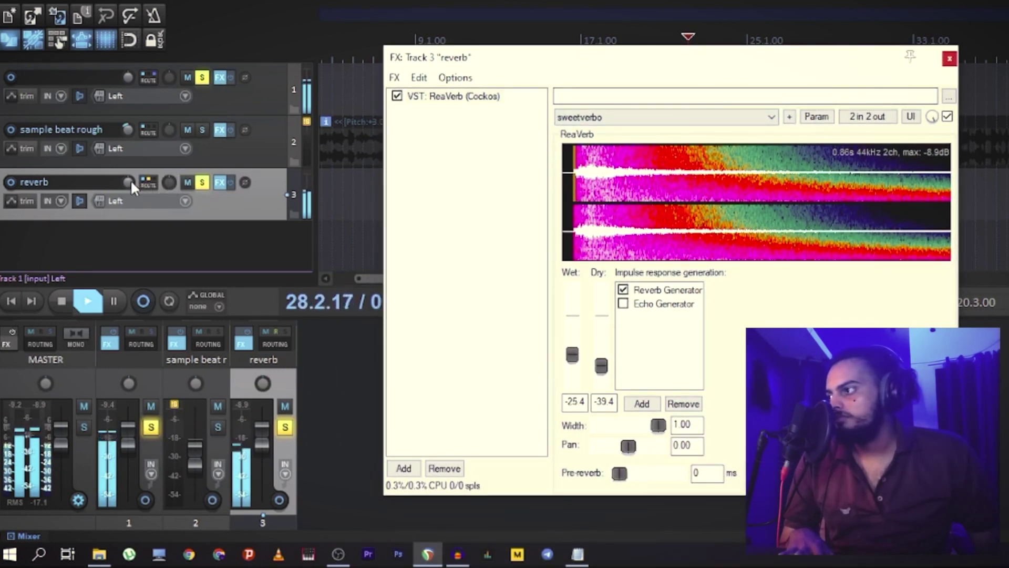
- Lower the reverb track's volume, close its effect window and listen to the soloed vocals with reverb
{"action": "left_click_drag", "start_coordinate": [130, 179], "coordinate": [130, 188]}
{"action": "key", "text": "space"}
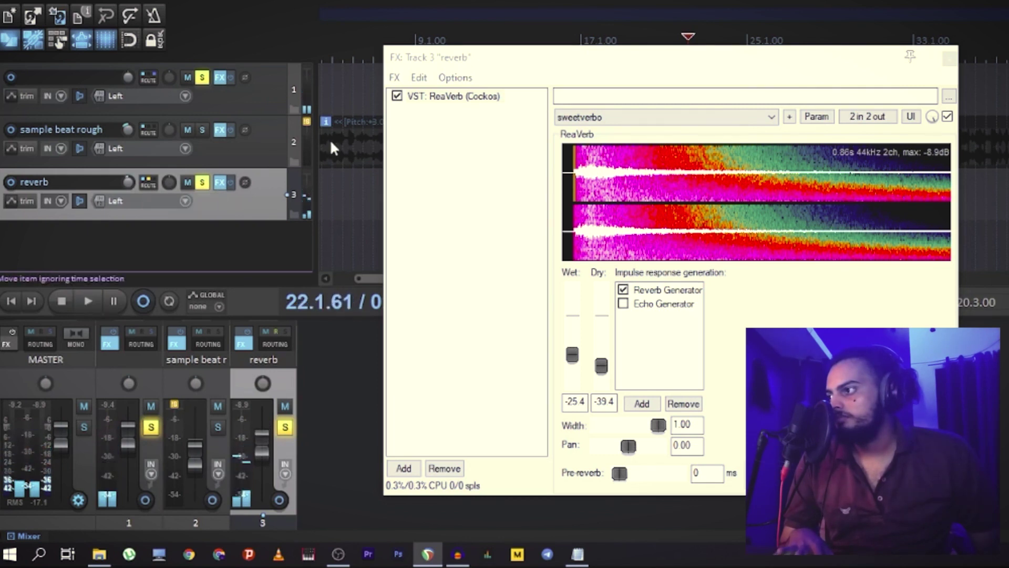
{"action": "key", "text": "space"}
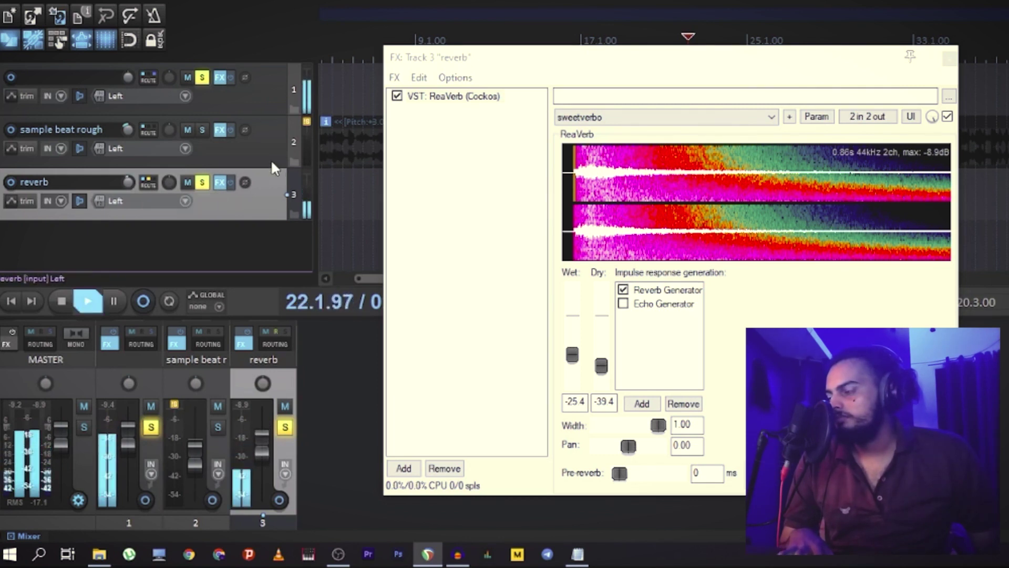
{"action": "left_click", "coordinate": [950, 59]}
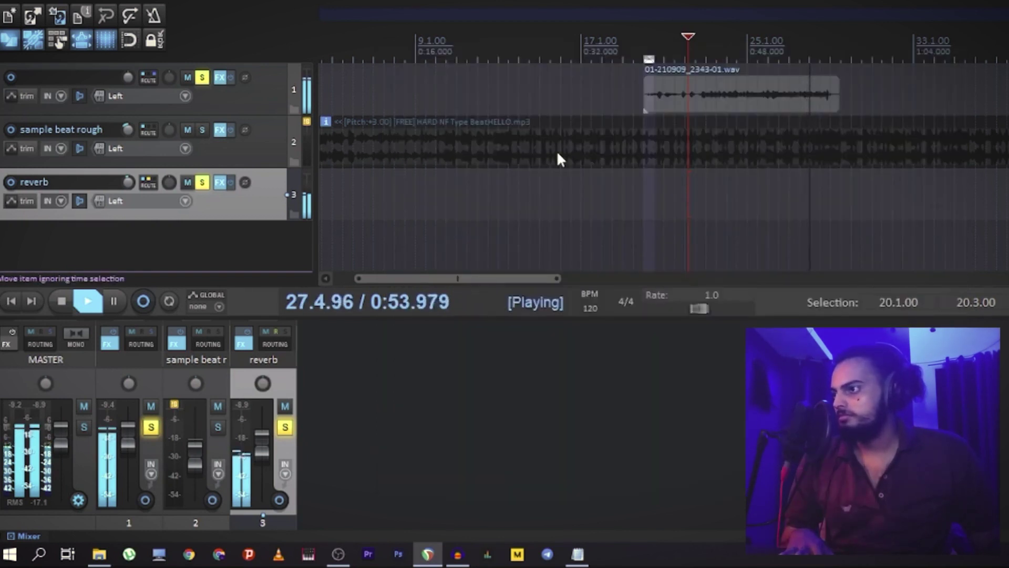
{"action": "key", "text": "space"}
- Compare the vocals during playback with the reverb track muted and unmuted
{"action": "left_click", "coordinate": [186, 182]}
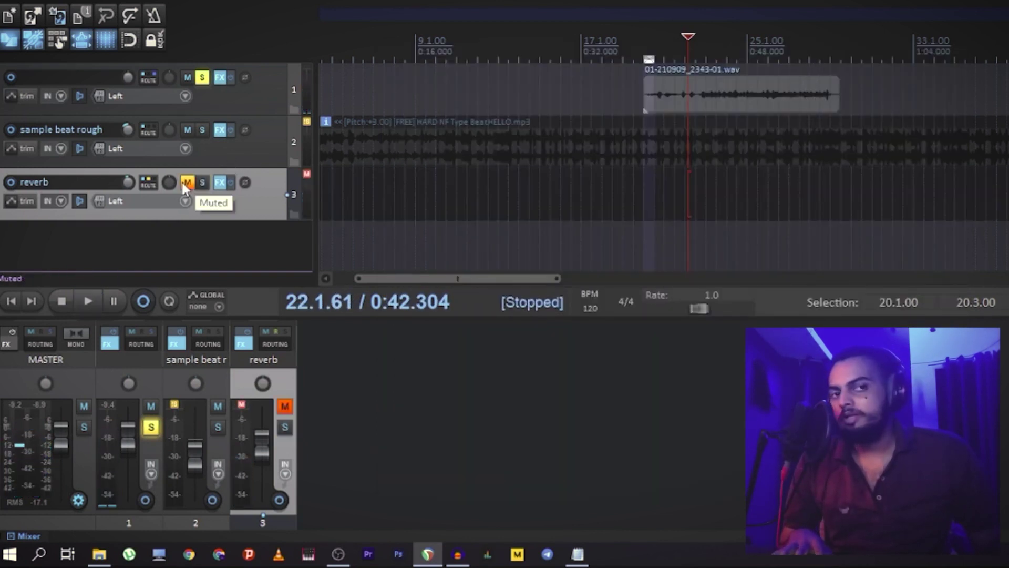
{"action": "key", "text": "space"}
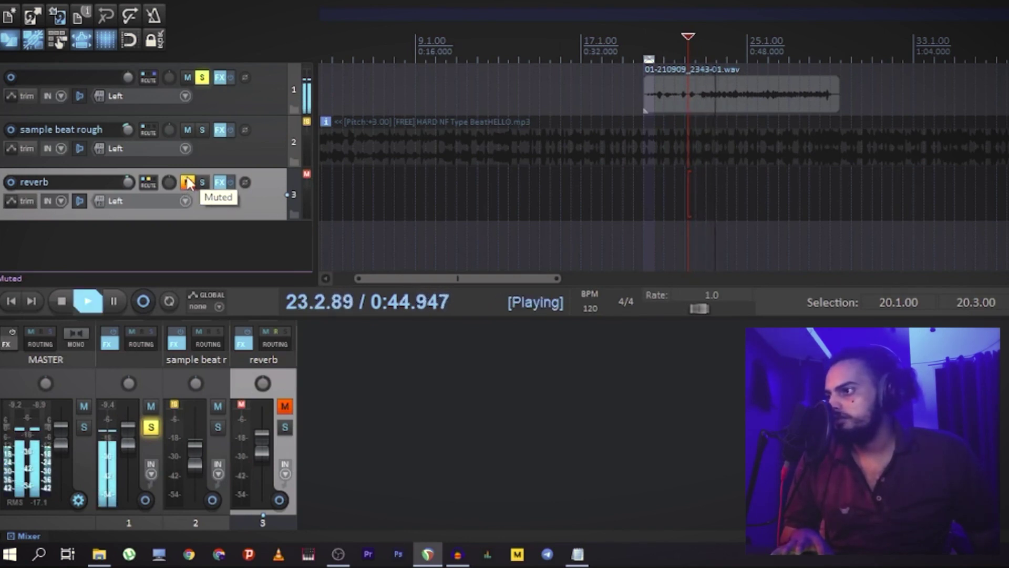
{"action": "key", "text": "space"}
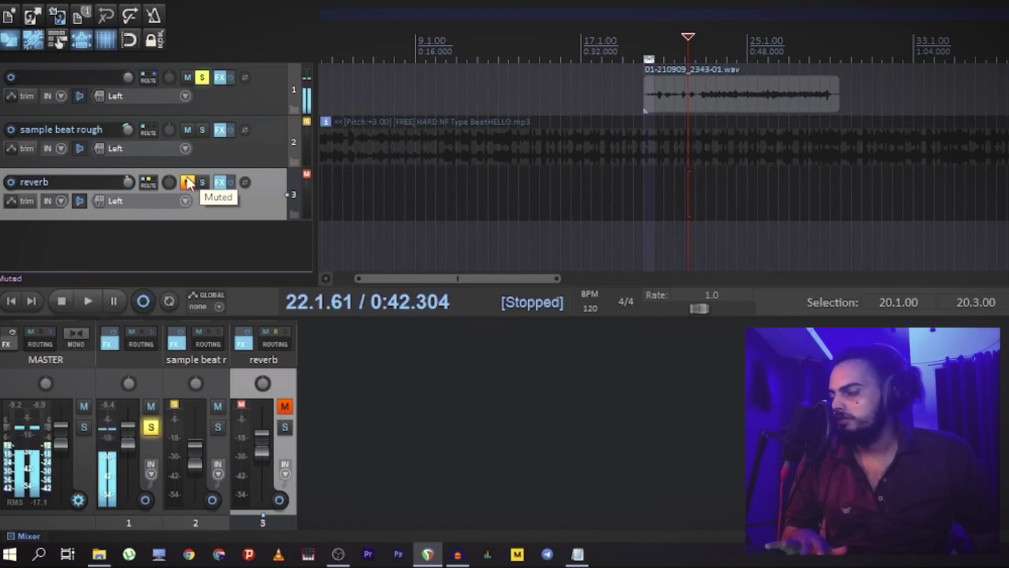
{"action": "left_click", "coordinate": [187, 178]}
{"action": "key", "text": "space"}
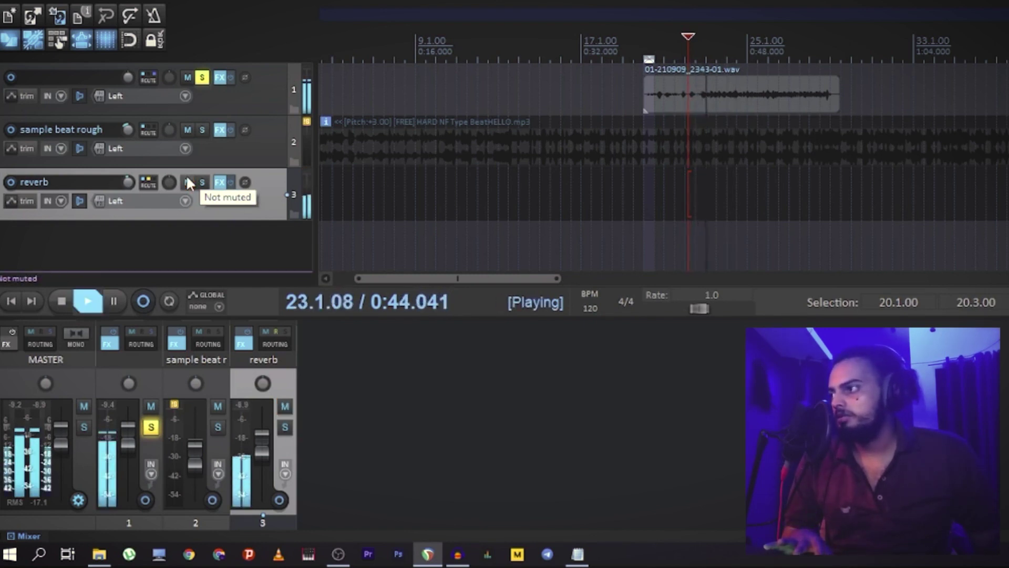
- Set the reverb track's volume to -6.25 dB and unsolo track 1
{"action": "left_click_drag", "start_coordinate": [128, 182], "coordinate": [128, 177]}
{"action": "key", "text": "space"}
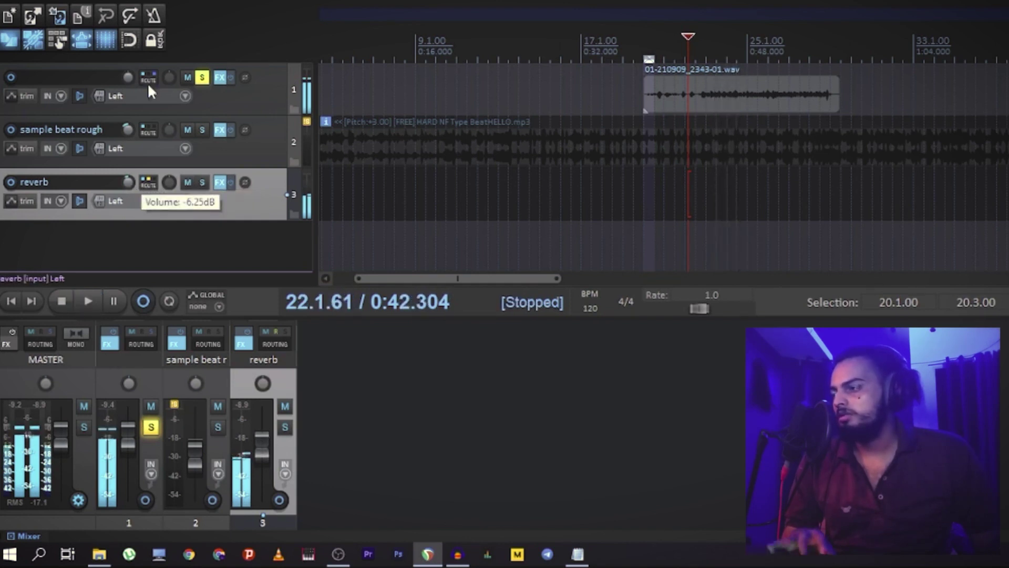
{"action": "left_click", "coordinate": [202, 77]}
- Play the full mix of vocals, beat and reverb from the start of the vocal clip
{"action": "left_click", "coordinate": [632, 192]}
{"action": "left_click", "coordinate": [669, 197]}
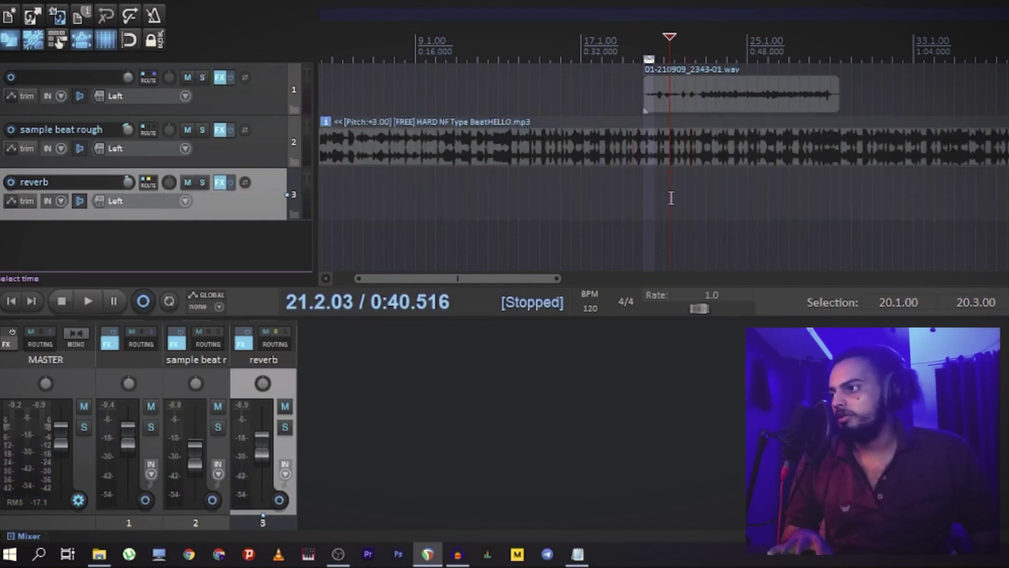
{"action": "key", "text": "space"}
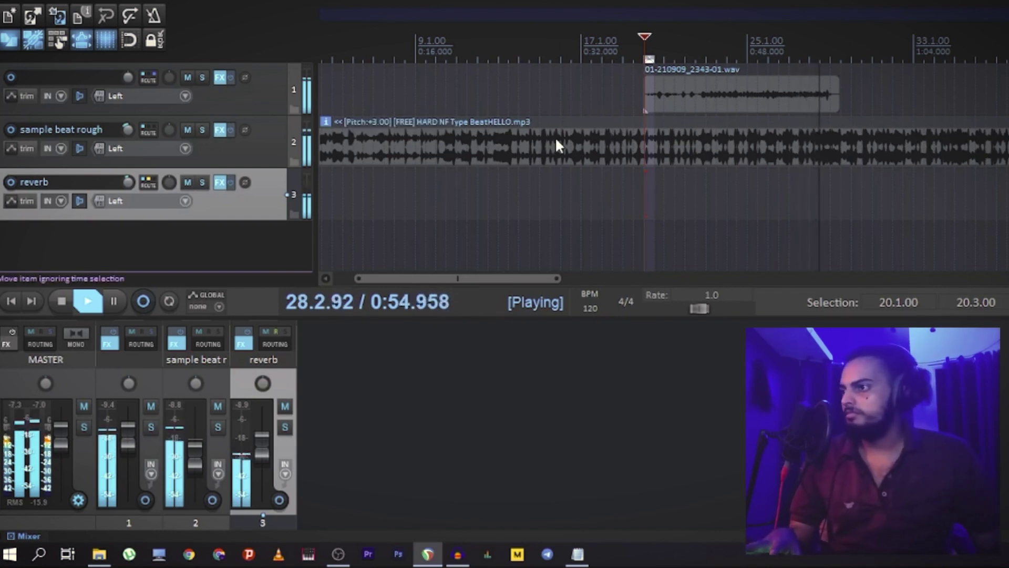
{"action": "key", "text": "space"}
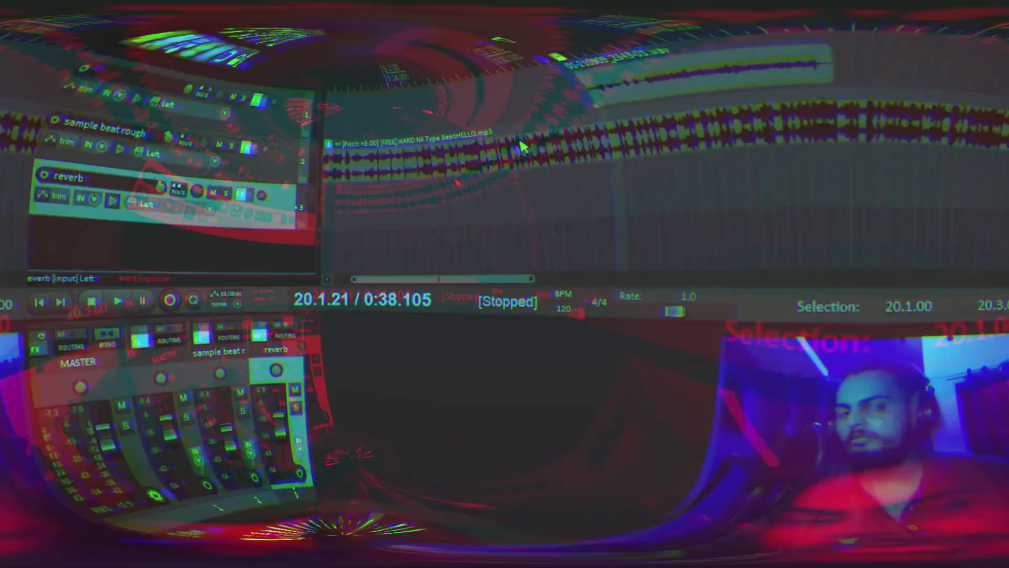